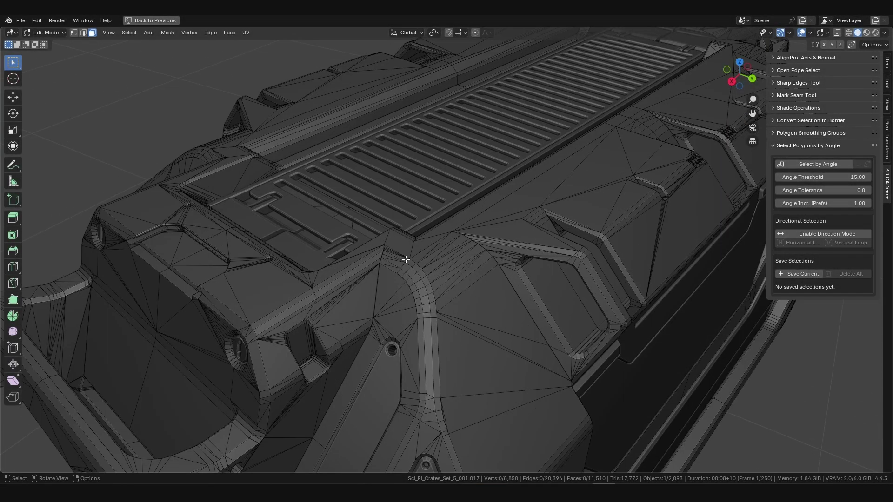
Select the linked flat faces of the outer trim strip on the crate's corner with a Sharpness of 9.81°.
{"action": "left_click", "coordinate": [129, 32]}
{"action": "mouse_move", "coordinate": [158, 167]}
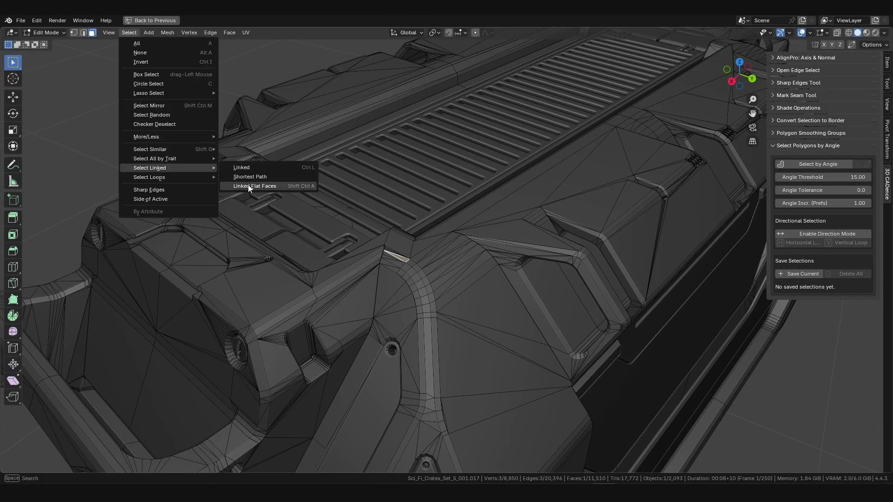
{"action": "left_click", "coordinate": [245, 186]}
{"action": "middle_click_drag", "start_coordinate": [353, 195], "coordinate": [383, 146]}
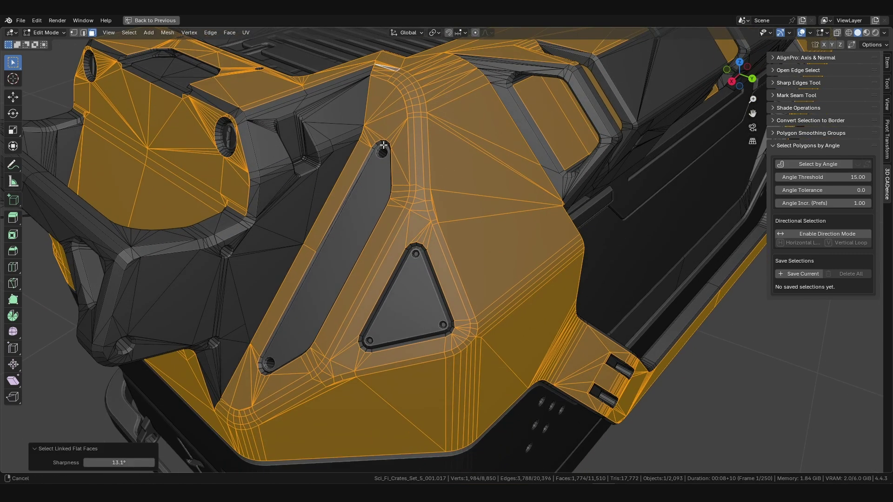
{"action": "left_click_drag", "start_coordinate": [129, 461], "coordinate": [114, 462]}
Add the parallel inner trim strip to the selection as linked flat faces.
{"action": "middle_click_drag", "start_coordinate": [283, 267], "coordinate": [369, 243]}
{"action": "middle_click_drag", "start_coordinate": [436, 186], "coordinate": [383, 280], "text": "shift"}
{"action": "scroll", "coordinate": [401, 228], "scroll_direction": "up", "scroll_amount": 2}
{"action": "middle_click_drag", "start_coordinate": [372, 201], "coordinate": [420, 199], "text": "shift"}
{"action": "left_click", "coordinate": [427, 173], "text": "shift"}
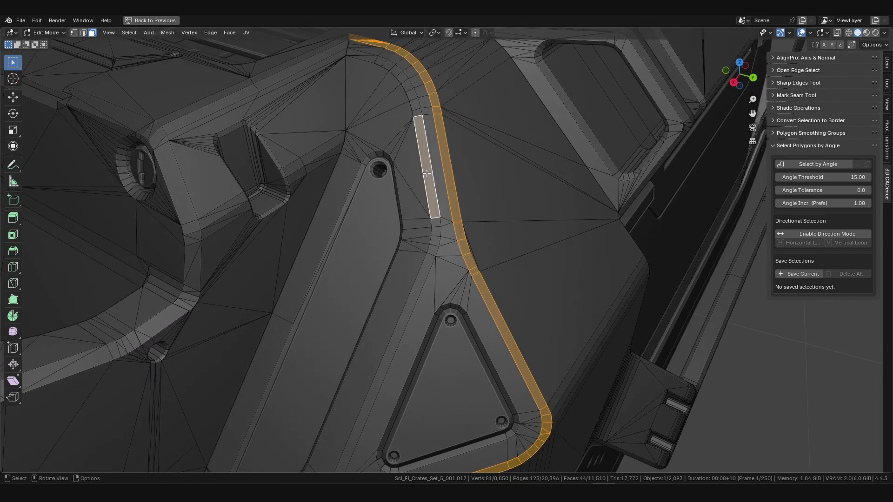
{"action": "key", "text": "ctrl+shift+alt+f"}
Try to add the inner faces of the small round hole as linked flat faces, adjusting the Sharpness to 7.21°.
{"action": "scroll", "coordinate": [365, 197], "scroll_direction": "down", "scroll_amount": 7}
{"action": "middle_click_drag", "start_coordinate": [415, 307], "coordinate": [388, 249]}
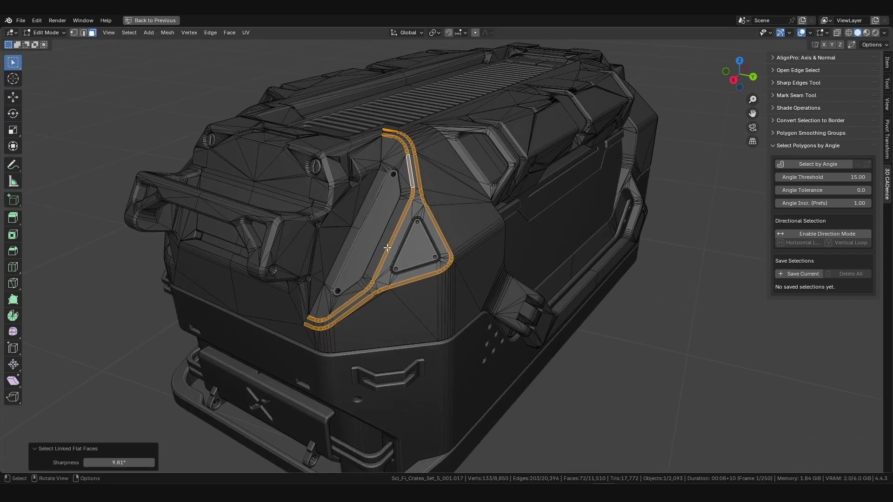
{"action": "middle_click_drag", "start_coordinate": [343, 244], "coordinate": [367, 243], "text": "shift"}
{"action": "scroll", "coordinate": [417, 239], "scroll_direction": "up", "scroll_amount": 3}
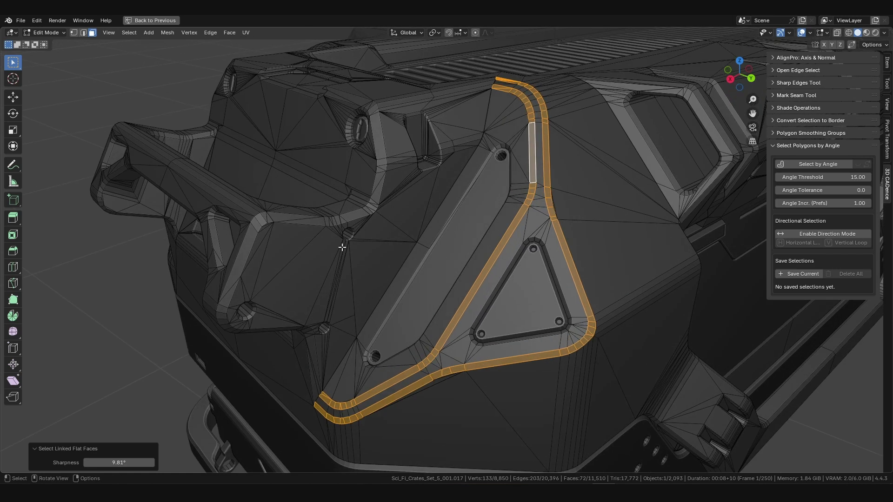
{"action": "scroll", "coordinate": [342, 247], "scroll_direction": "up", "scroll_amount": 8}
{"action": "left_click", "coordinate": [349, 238], "text": "shift"}
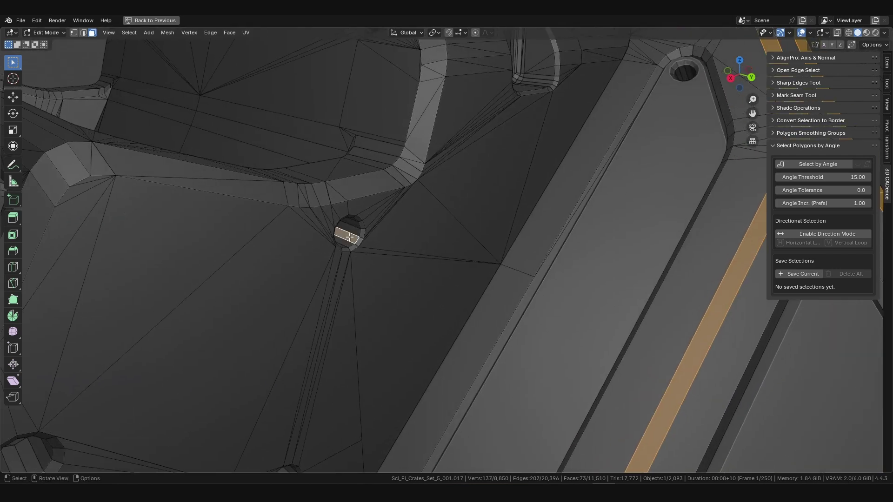
{"action": "key", "text": "ctrl+shift+alt+f"}
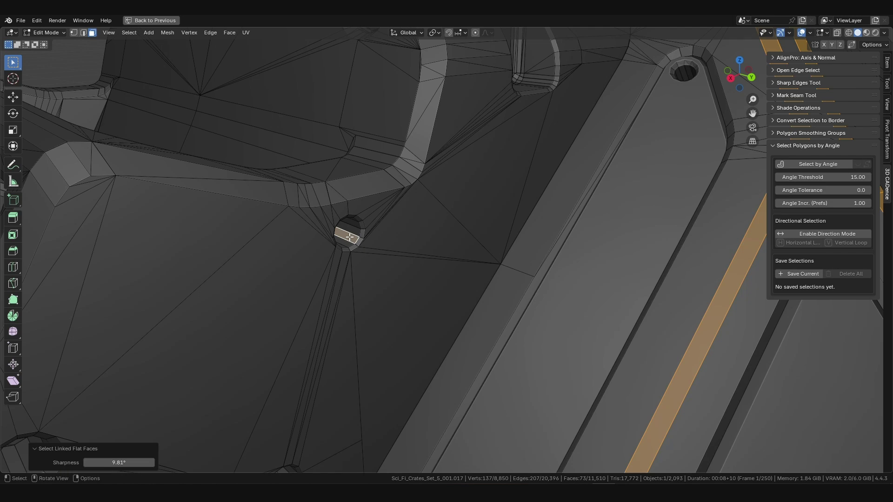
{"action": "scroll", "coordinate": [350, 237], "scroll_direction": "down", "scroll_amount": 5}
{"action": "middle_click_drag", "start_coordinate": [385, 243], "coordinate": [339, 232], "text": "shift"}
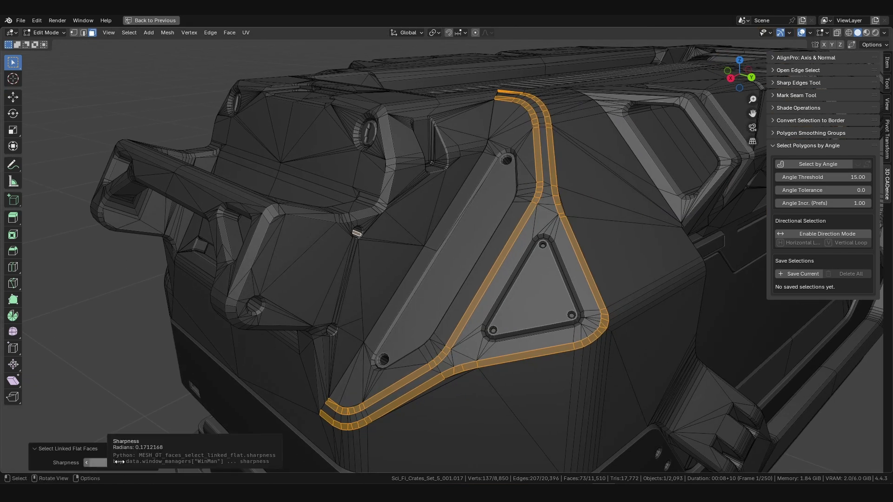
{"action": "mouse_move", "coordinate": [119, 462]}
{"action": "left_mouse_down"}
{"action": "mouse_move", "coordinate": [162, 462]}
{"action": "mouse_move", "coordinate": [132, 462]}
{"action": "left_mouse_up"}
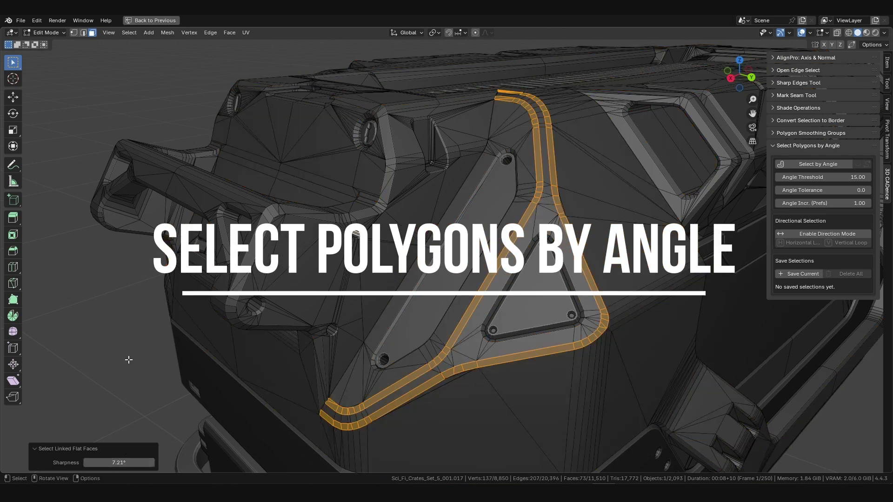
Clear the selection and select a single face at the upper end of the corner trim strip.
{"action": "key", "text": "alt+a"}
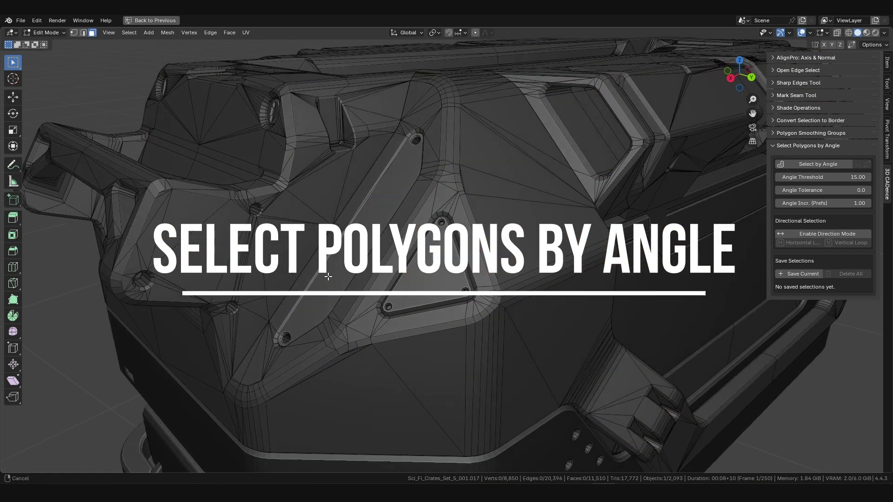
{"action": "middle_click_drag", "start_coordinate": [328, 276], "coordinate": [355, 267]}
{"action": "middle_click_drag", "start_coordinate": [435, 177], "coordinate": [444, 219]}
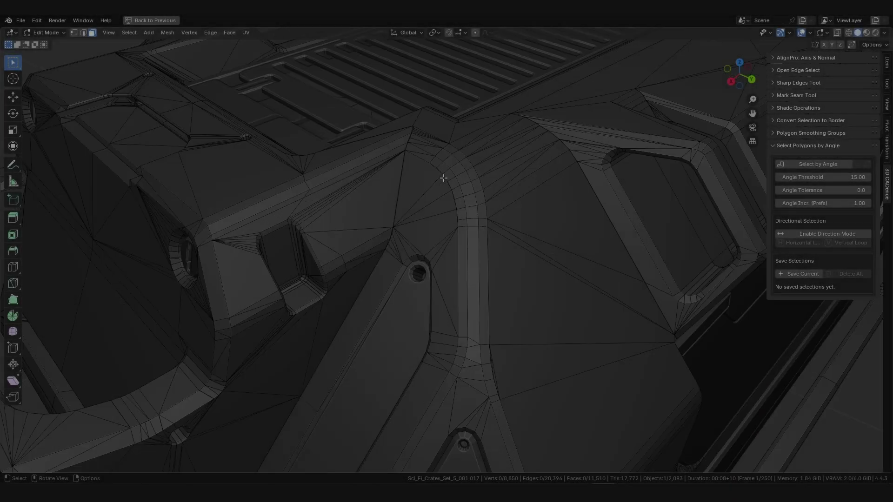
{"action": "left_click", "coordinate": [443, 145]}
Enable Select by Angle and set its Angle Threshold to 9.
{"action": "left_click", "coordinate": [804, 165]}
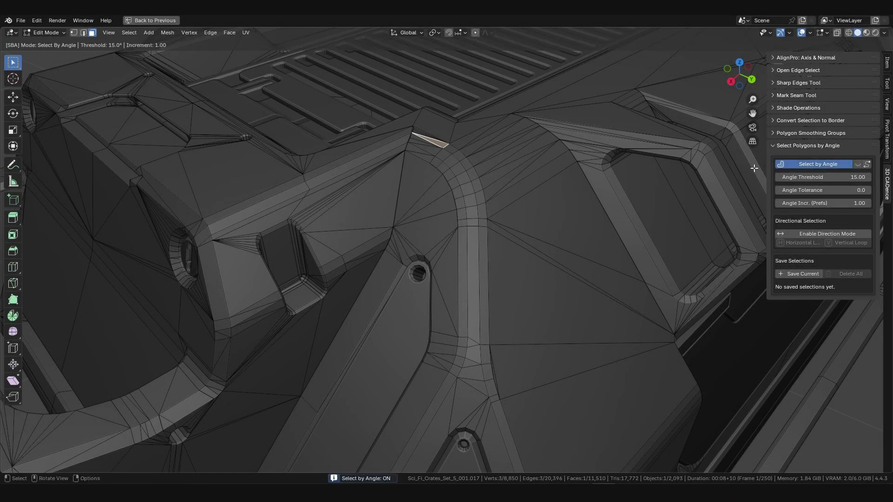
{"action": "left_click", "coordinate": [809, 178]}
{"action": "type", "text": "9"}
{"action": "key", "text": "Return"}
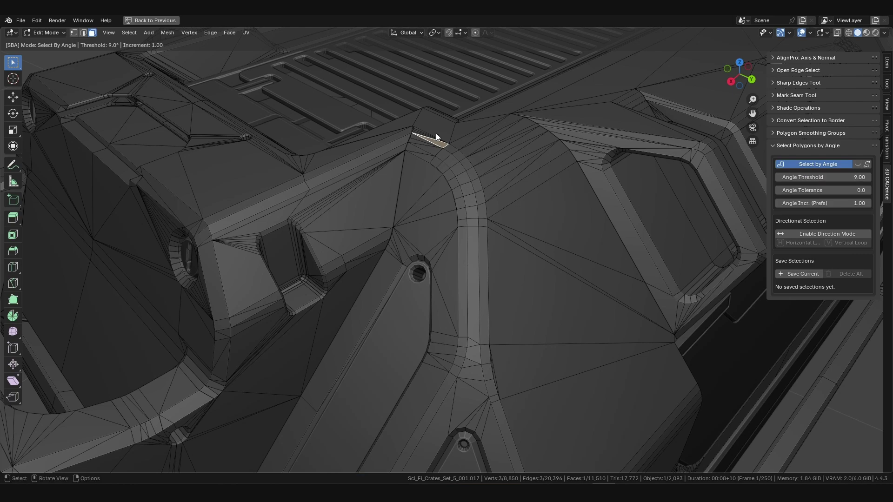
Select both parallel trim strips on the crate's corner by angle.
{"action": "left_click", "coordinate": [443, 143]}
{"action": "scroll", "coordinate": [451, 302], "scroll_direction": "down", "scroll_amount": 5}
{"action": "middle_click_drag", "start_coordinate": [451, 302], "coordinate": [429, 284]}
{"action": "scroll", "coordinate": [412, 261], "scroll_direction": "up", "scroll_amount": 2}
{"action": "left_click", "coordinate": [329, 317]}
Set the Angle Threshold to 35 and add the inner faces of the upper small round hole to the selection.
{"action": "scroll", "coordinate": [329, 318], "scroll_direction": "down", "scroll_amount": 4}
{"action": "scroll", "coordinate": [429, 284], "scroll_direction": "up", "scroll_amount": 3}
{"action": "middle_click_drag", "start_coordinate": [336, 133], "coordinate": [419, 244], "text": "shift"}
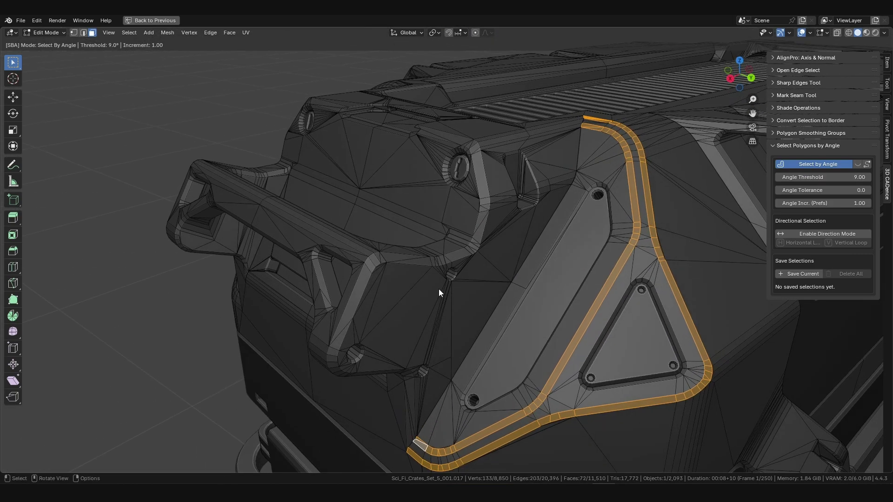
{"action": "scroll", "coordinate": [440, 289], "scroll_direction": "up", "scroll_amount": 8}
{"action": "middle_click_drag", "start_coordinate": [403, 230], "coordinate": [392, 220]}
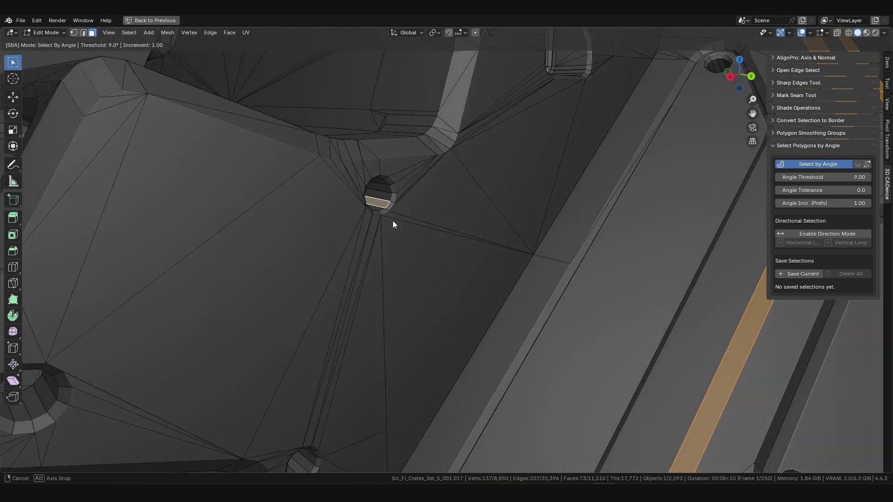
{"action": "left_click", "coordinate": [828, 178]}
{"action": "type", "text": "35"}
{"action": "key", "text": "Return"}
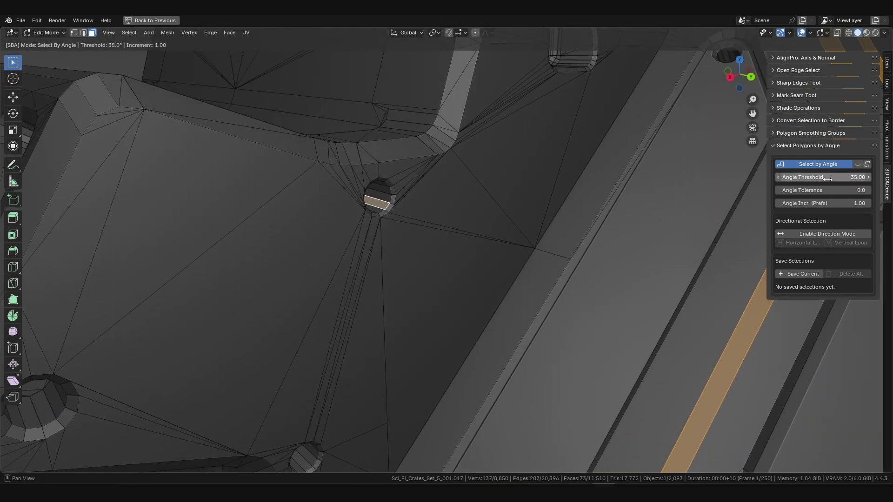
{"action": "left_click", "coordinate": [383, 198]}
Add the inner faces of the two lower round holes to the selection.
{"action": "scroll", "coordinate": [403, 263], "scroll_direction": "down", "scroll_amount": 8}
{"action": "middle_click_drag", "start_coordinate": [383, 327], "coordinate": [409, 268], "text": "shift"}
{"action": "scroll", "coordinate": [410, 268], "scroll_direction": "up", "scroll_amount": 4}
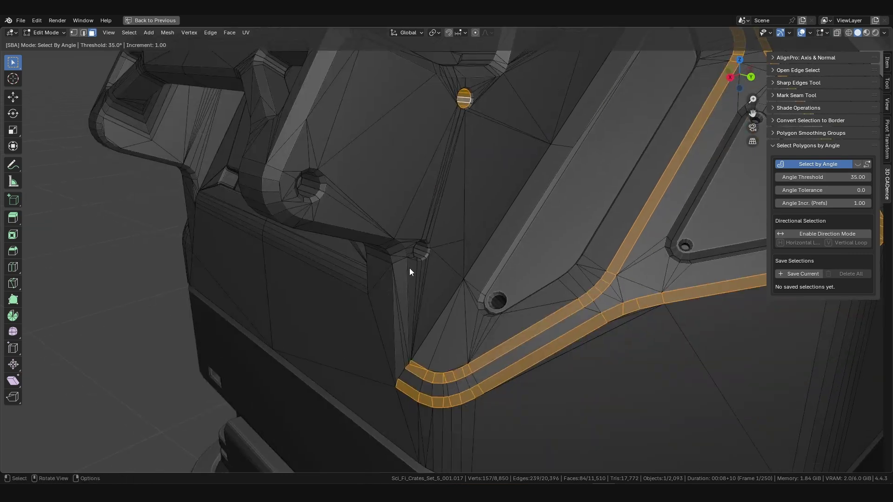
{"action": "left_click", "coordinate": [318, 197], "text": "shift"}
Add the border faces around the long slanted panel to the selection.
{"action": "scroll", "coordinate": [320, 224], "scroll_direction": "down", "scroll_amount": 6}
{"action": "middle_click_drag", "start_coordinate": [320, 233], "coordinate": [335, 243]}
{"action": "middle_click_drag", "start_coordinate": [524, 135], "coordinate": [550, 328], "text": "shift"}
{"action": "scroll", "coordinate": [462, 273], "scroll_direction": "up", "scroll_amount": 8}
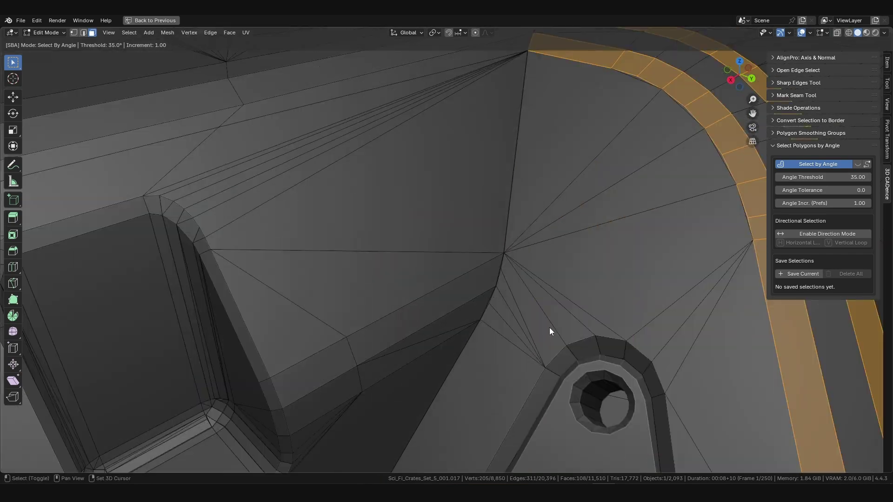
{"action": "scroll", "coordinate": [465, 265], "scroll_direction": "down", "scroll_amount": 3}
{"action": "left_click", "coordinate": [387, 207], "text": "shift"}
{"action": "scroll", "coordinate": [384, 210], "scroll_direction": "down", "scroll_amount": 8}
{"action": "middle_click_drag", "start_coordinate": [384, 210], "coordinate": [417, 301]}
{"action": "scroll", "coordinate": [419, 288], "scroll_direction": "up", "scroll_amount": 3}
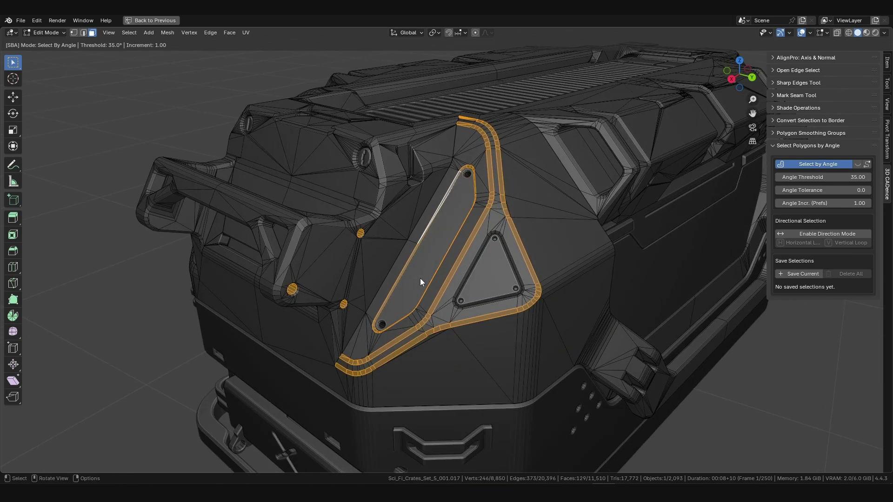
{"action": "middle_click_drag", "start_coordinate": [421, 278], "coordinate": [425, 280]}
{"action": "middle_click_drag", "start_coordinate": [425, 280], "coordinate": [428, 280]}
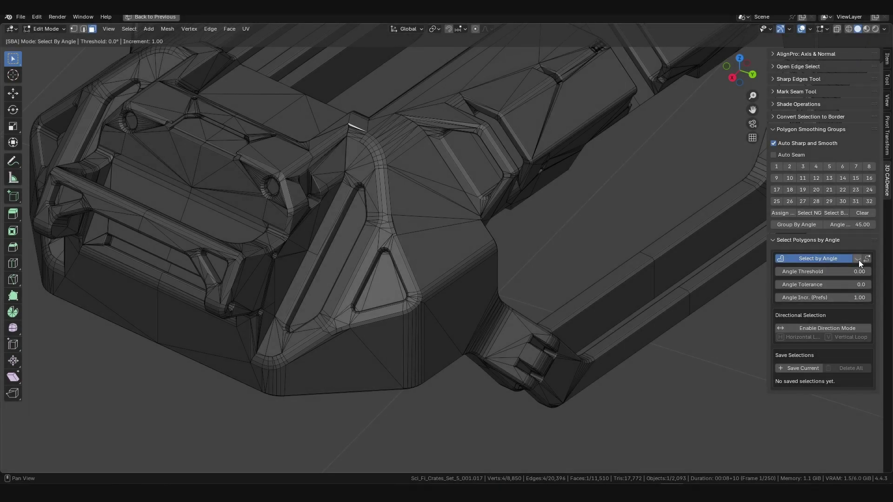
Turn on the Select by Angle preview and extend the selection along the outer trim strip from its previewed neighbouring faces.
{"action": "left_click", "coordinate": [858, 259]}
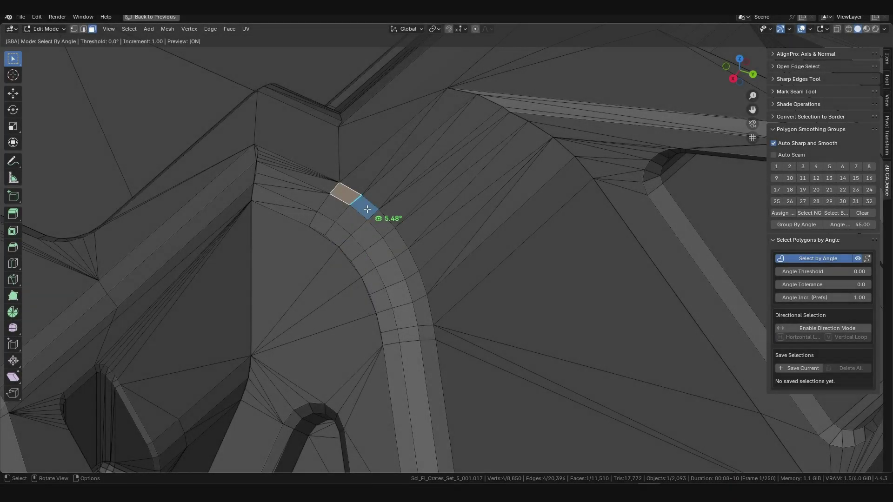
{"action": "middle_click_drag", "start_coordinate": [367, 209], "coordinate": [360, 206]}
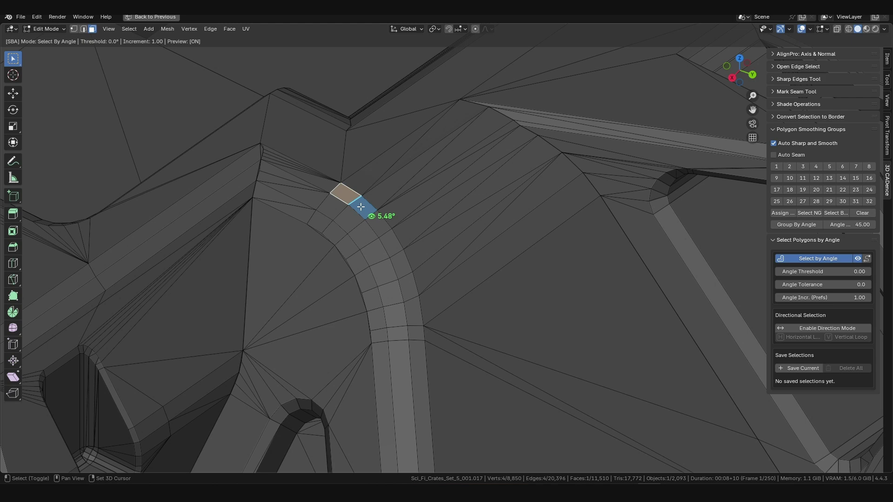
{"action": "left_click", "coordinate": [360, 207], "text": "shift"}
{"action": "scroll", "coordinate": [384, 236], "scroll_direction": "down", "scroll_amount": 4}
{"action": "middle_click_drag", "start_coordinate": [503, 370], "coordinate": [454, 132], "text": "shift"}
{"action": "scroll", "coordinate": [453, 132], "scroll_direction": "up", "scroll_amount": 3}
{"action": "left_click", "coordinate": [429, 274], "text": "shift"}
{"action": "left_click", "coordinate": [422, 302], "text": "shift"}
Complete the outer trim strip at its lower corner bend and add the parallel inner strip to the selection.
{"action": "scroll", "coordinate": [375, 281], "scroll_direction": "down", "scroll_amount": 3}
{"action": "middle_click_drag", "start_coordinate": [316, 319], "coordinate": [446, 191]}
{"action": "scroll", "coordinate": [323, 301], "scroll_direction": "up", "scroll_amount": 2}
{"action": "left_click", "coordinate": [301, 311], "text": "shift"}
{"action": "left_click", "coordinate": [290, 294], "text": "shift"}
{"action": "left_click", "coordinate": [310, 292], "text": "shift"}
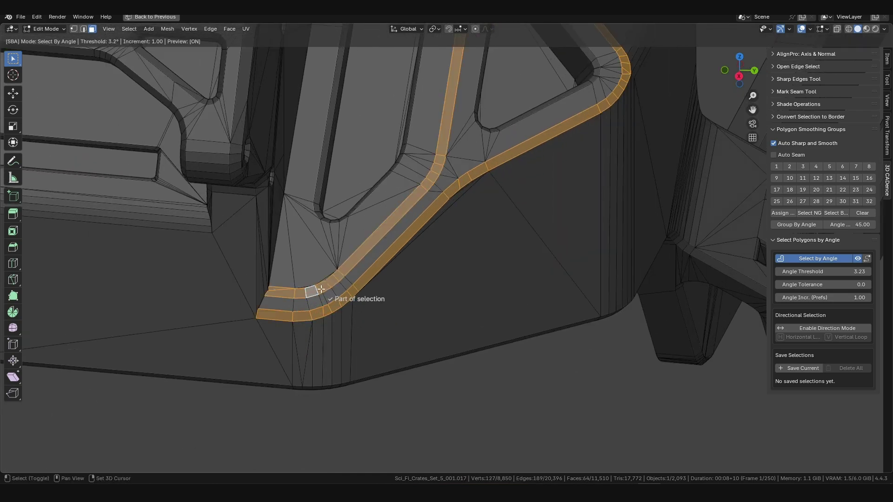
Add a face inside the upper small round hole and extend the selection to its neighbour at a 30° angle.
{"action": "scroll", "coordinate": [383, 233], "scroll_direction": "down", "scroll_amount": 4}
{"action": "middle_click_drag", "start_coordinate": [388, 234], "coordinate": [372, 252]}
{"action": "middle_click_drag", "start_coordinate": [372, 251], "coordinate": [389, 216], "text": "shift"}
{"action": "scroll", "coordinate": [374, 284], "scroll_direction": "up", "scroll_amount": 3}
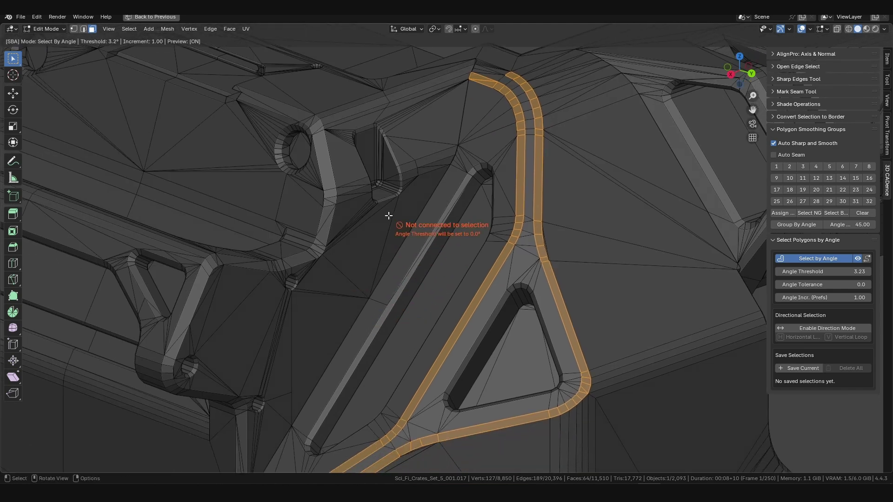
{"action": "scroll", "coordinate": [351, 248], "scroll_direction": "up", "scroll_amount": 4}
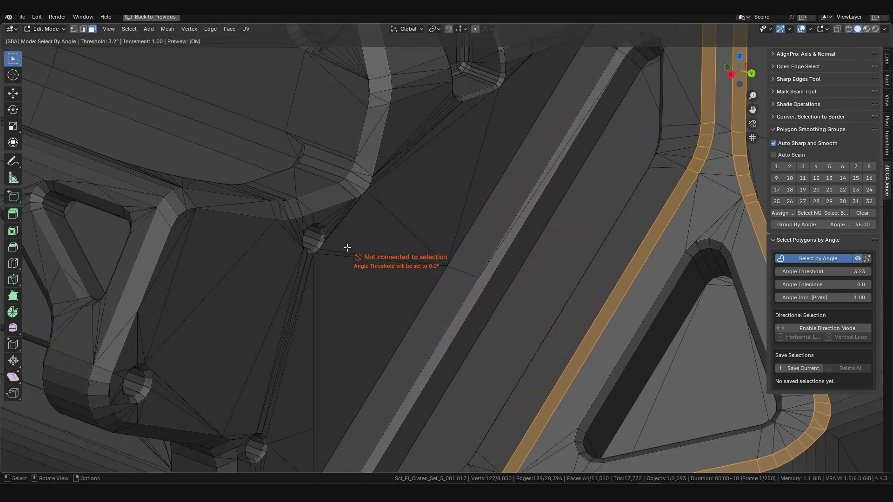
{"action": "scroll", "coordinate": [347, 247], "scroll_direction": "up", "scroll_amount": 5}
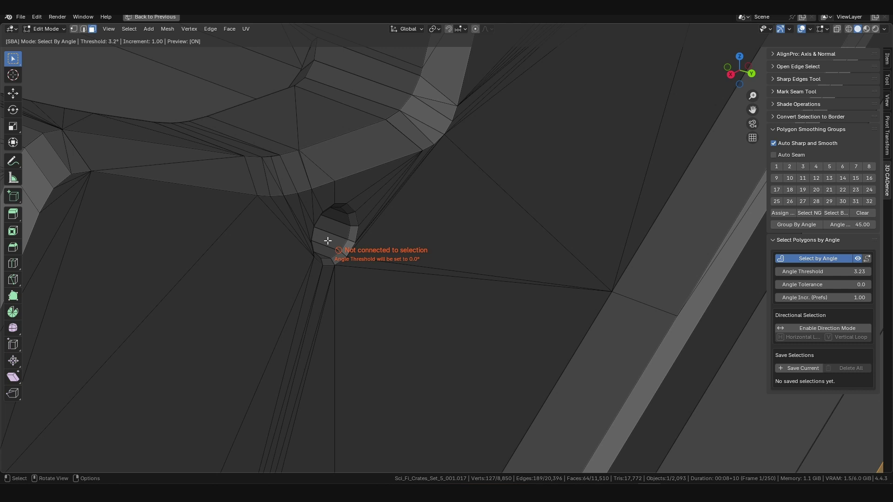
{"action": "left_click", "coordinate": [328, 241]}
{"action": "middle_click_drag", "start_coordinate": [328, 241], "coordinate": [330, 227]}
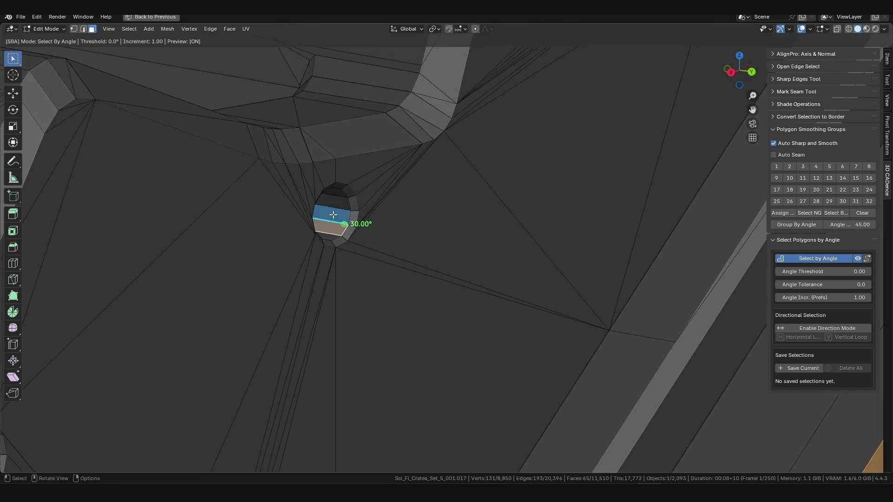
{"action": "left_click", "coordinate": [334, 215]}
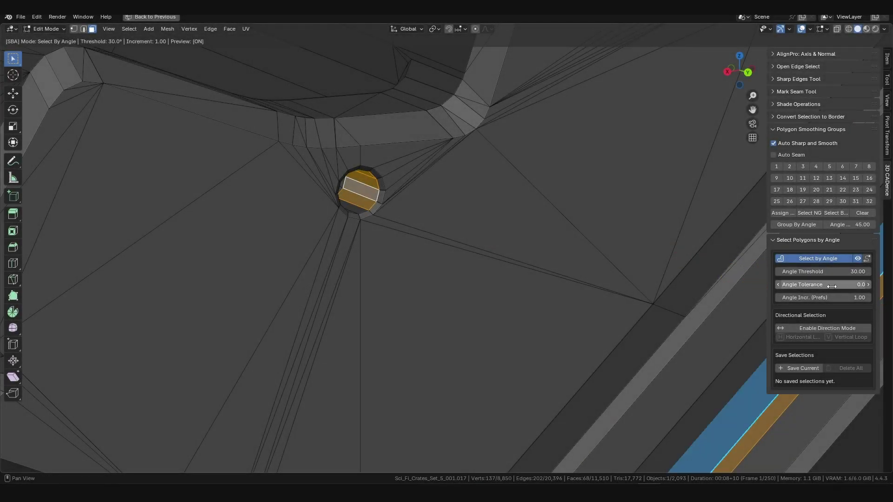
Set the Angle Tolerance to 1 and extend the selection around the remaining inner faces of the hole.
{"action": "left_click", "coordinate": [836, 284]}
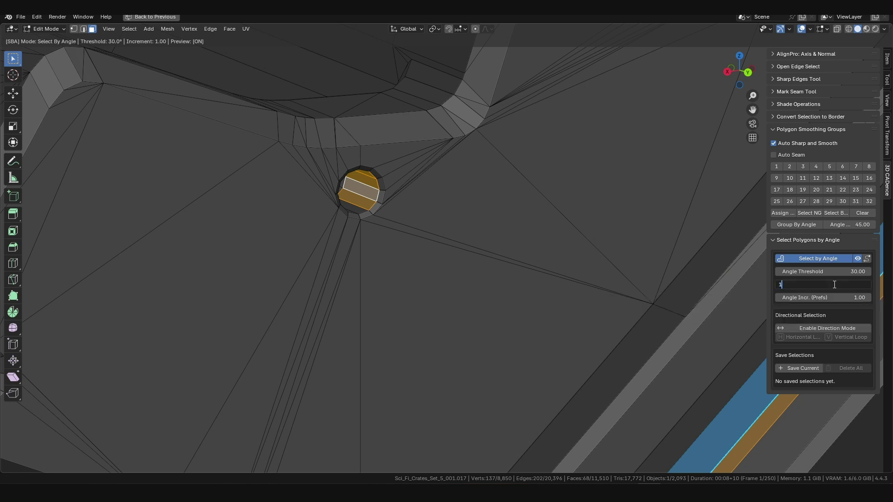
{"action": "key", "text": "Return"}
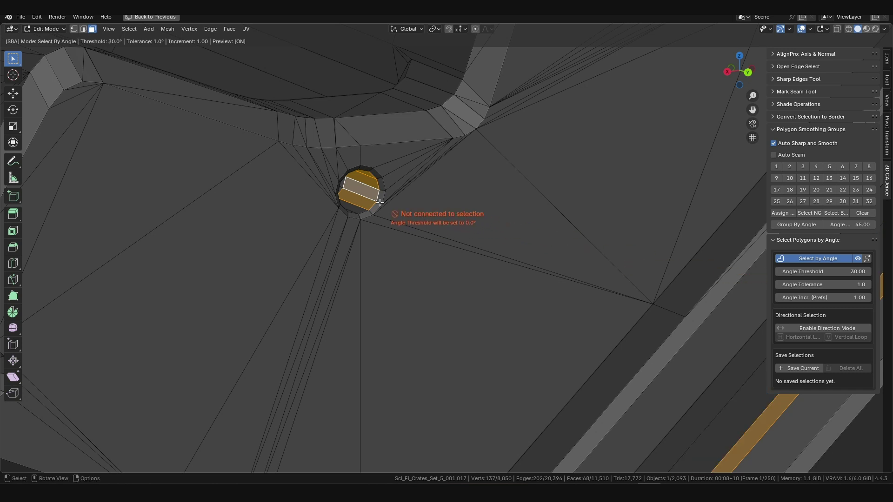
{"action": "middle_click_drag", "start_coordinate": [361, 201], "coordinate": [341, 206]}
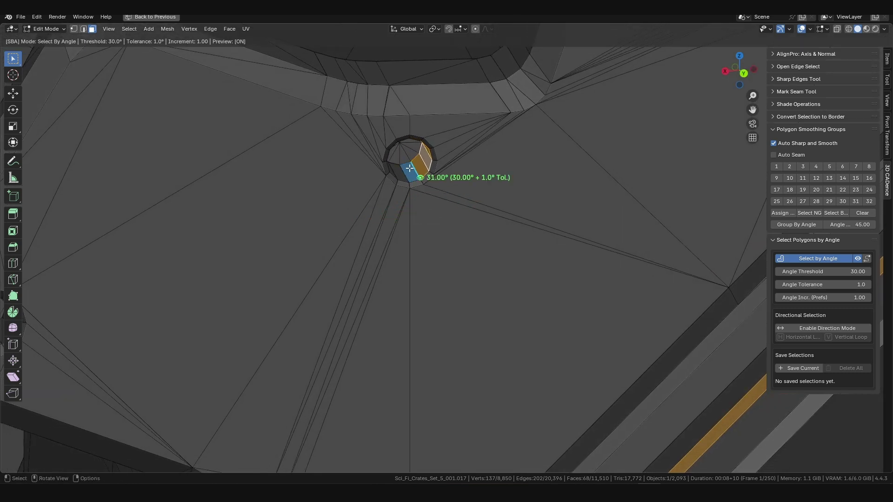
{"action": "middle_click_drag", "start_coordinate": [410, 169], "coordinate": [402, 207], "text": "shift"}
{"action": "scroll", "coordinate": [402, 208], "scroll_direction": "up", "scroll_amount": 3}
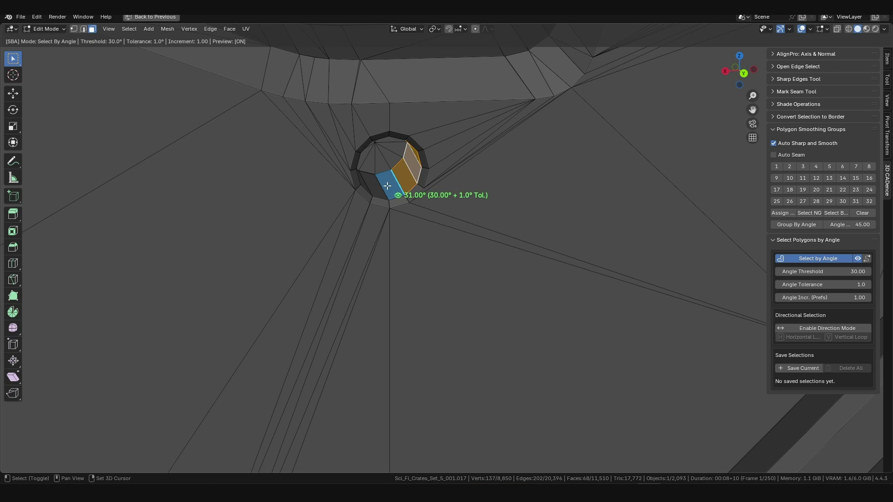
{"action": "left_click", "coordinate": [387, 186]}
Add the inner faces of the two lower round holes with the 31° Angle Threshold.
{"action": "scroll", "coordinate": [349, 242], "scroll_direction": "down", "scroll_amount": 5}
{"action": "scroll", "coordinate": [325, 296], "scroll_direction": "up", "scroll_amount": 5}
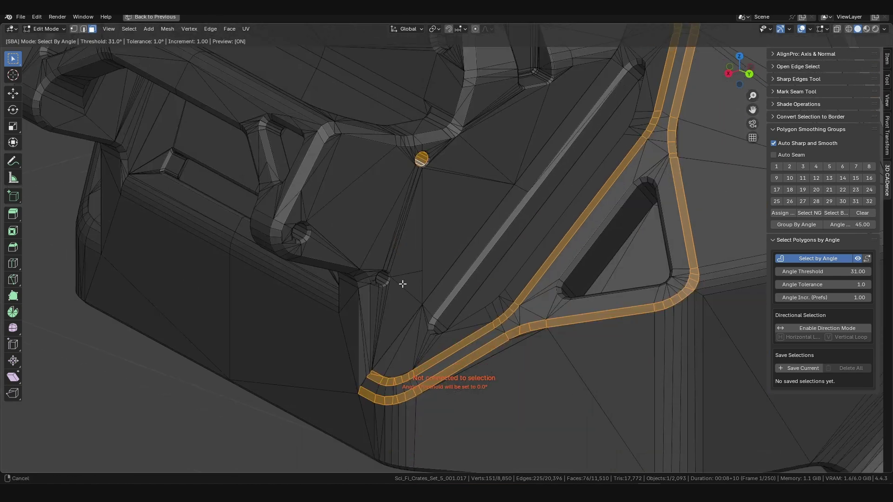
{"action": "left_click", "coordinate": [321, 292]}
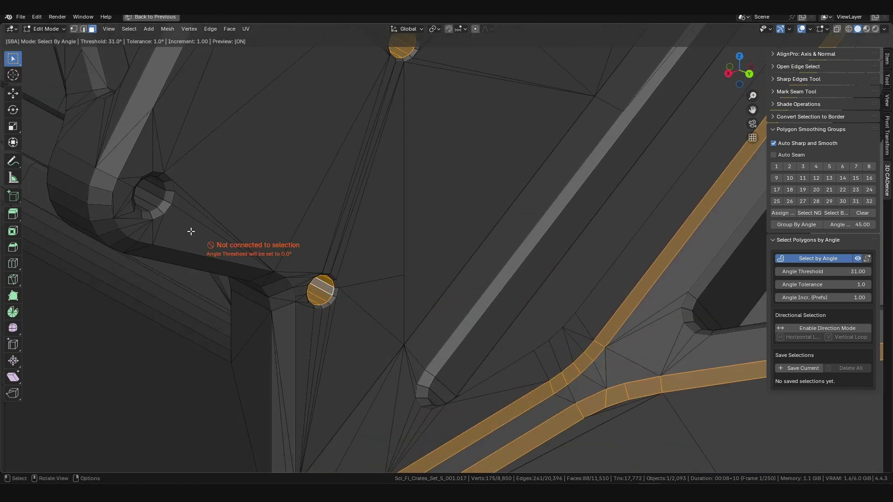
{"action": "left_click", "coordinate": [158, 196]}
{"action": "scroll", "coordinate": [195, 233], "scroll_direction": "down", "scroll_amount": 4}
{"action": "middle_click_drag", "start_coordinate": [636, 220], "coordinate": [455, 241], "text": "shift"}
{"action": "scroll", "coordinate": [458, 223], "scroll_direction": "up", "scroll_amount": 3}
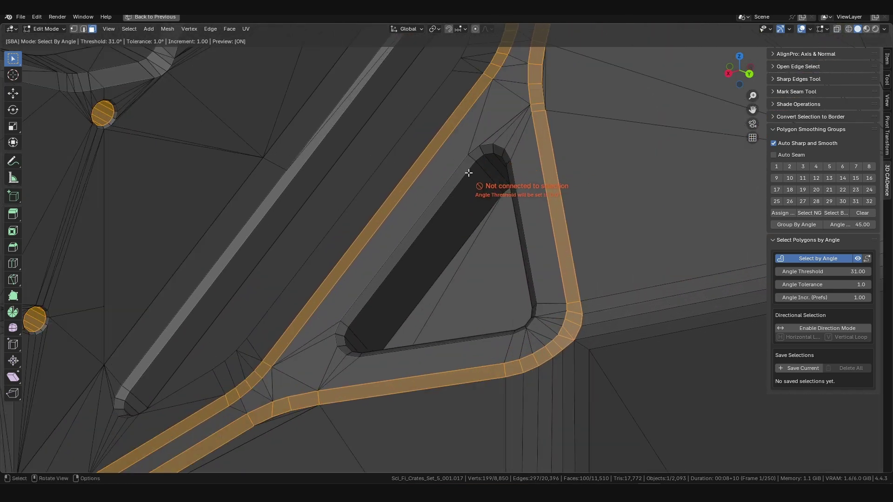
Add the rim faces around the triangular recess to the selection, with the Angle Tolerance set to 2.
{"action": "left_click", "coordinate": [465, 168], "text": "shift"}
{"action": "left_click", "coordinate": [475, 154]}
{"action": "middle_click_drag", "start_coordinate": [494, 169], "coordinate": [484, 213]}
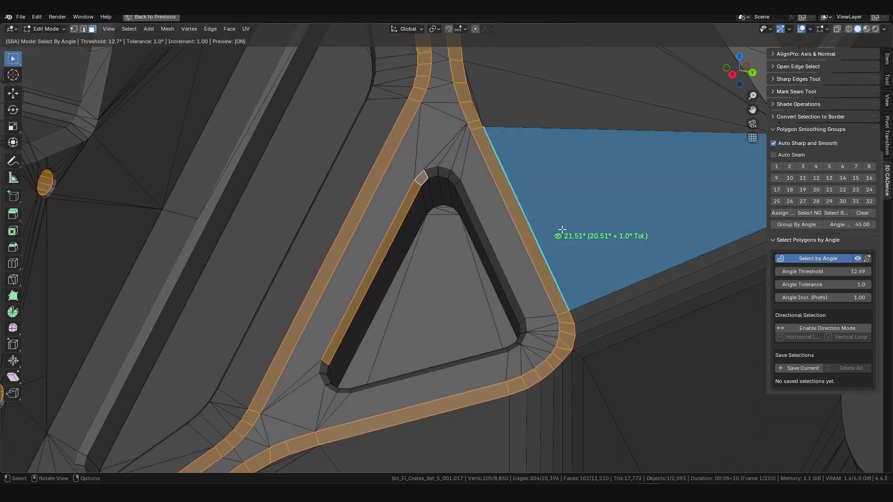
{"action": "key", "text": "Return"}
{"action": "left_click", "coordinate": [430, 172]}
Extend the selection to the rim at the upper end of the long slot beside the trim strips.
{"action": "scroll", "coordinate": [395, 275], "scroll_direction": "down", "scroll_amount": 5}
{"action": "middle_click_drag", "start_coordinate": [395, 275], "coordinate": [421, 273]}
{"action": "scroll", "coordinate": [410, 277], "scroll_direction": "up", "scroll_amount": 5}
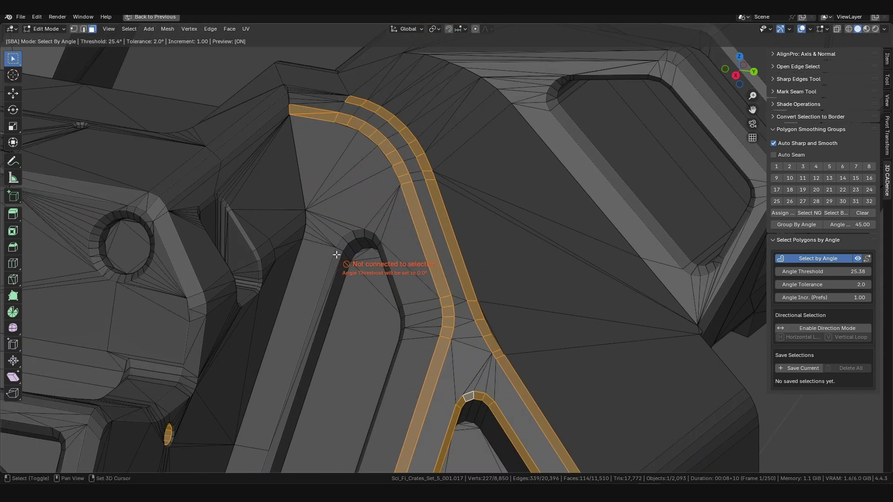
{"action": "left_click", "coordinate": [351, 238]}
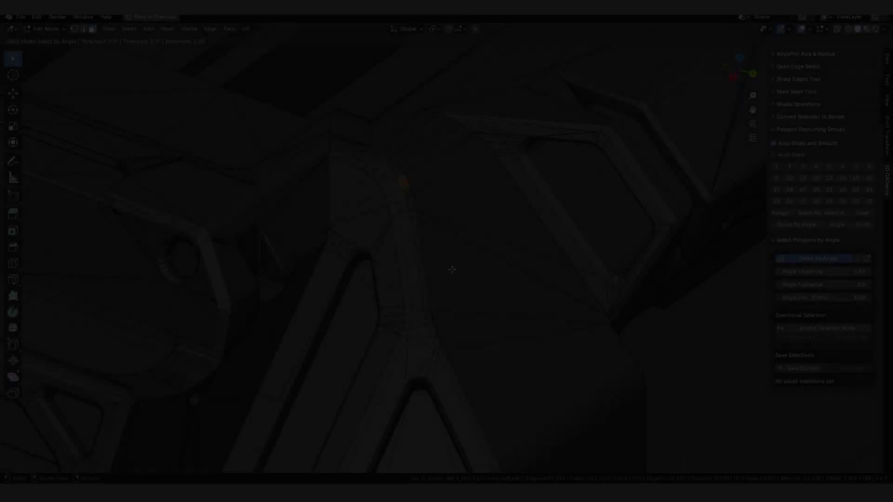
Add a face at the outer trim strip's lower corner and try extending the selection from the strip's middle bend.
{"action": "scroll", "coordinate": [421, 198], "scroll_direction": "up", "scroll_amount": 2}
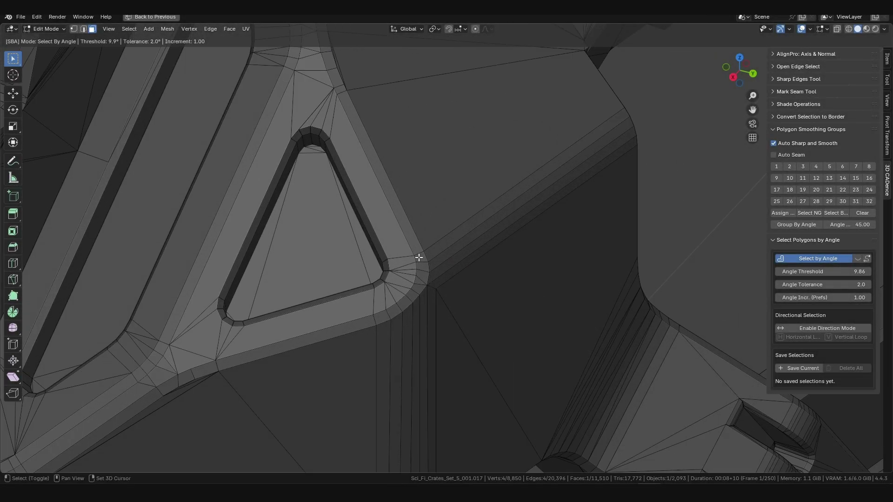
{"action": "left_click", "coordinate": [421, 258], "text": "shift"}
{"action": "scroll", "coordinate": [427, 270], "scroll_direction": "down", "scroll_amount": 3}
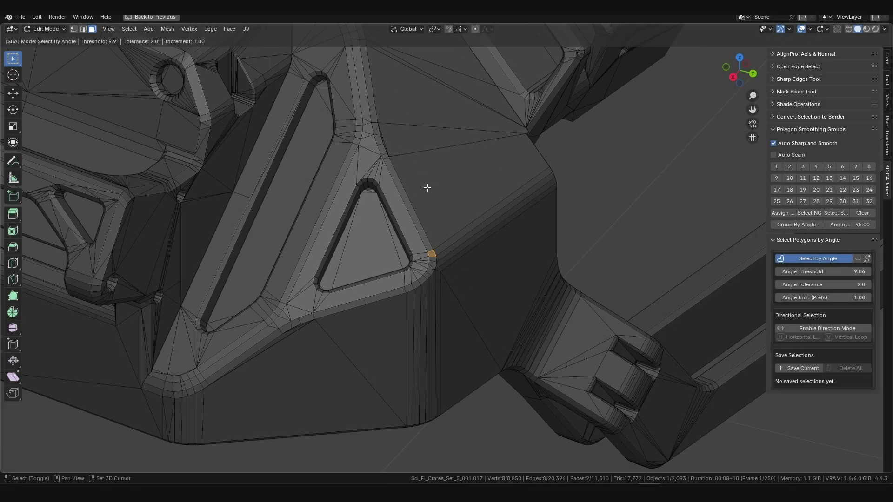
{"action": "middle_click_drag", "start_coordinate": [427, 188], "coordinate": [428, 259], "text": "shift"}
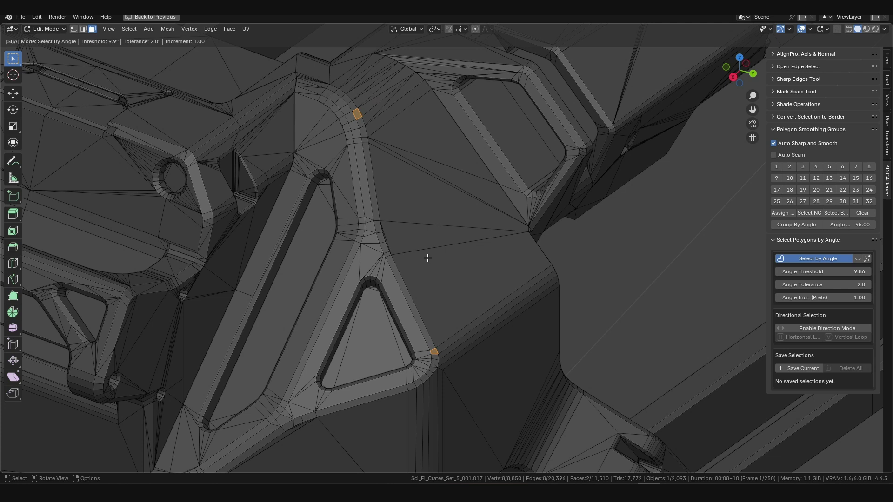
{"action": "left_click", "coordinate": [378, 226], "text": "shift"}
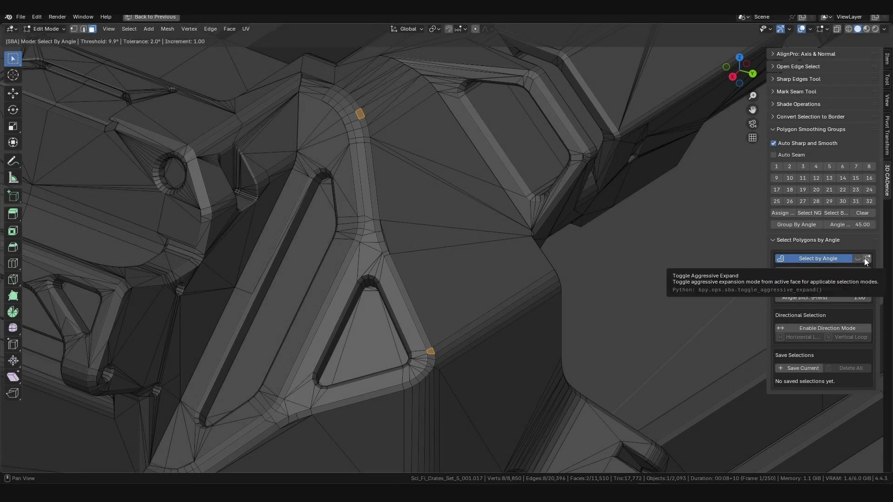
Turn on Aggressive Expand and extend the selection along the entire outer trim strip from its upper straight segment.
{"action": "left_click", "coordinate": [865, 259]}
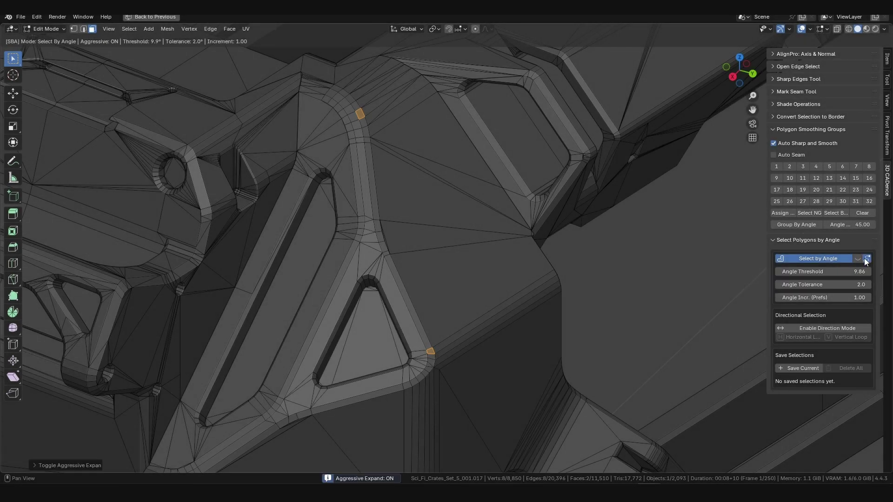
{"action": "left_click", "coordinate": [375, 204], "text": "shift"}
{"action": "scroll", "coordinate": [375, 204], "scroll_direction": "down", "scroll_amount": 3}
{"action": "middle_click_drag", "start_coordinate": [371, 245], "coordinate": [374, 244]}
{"action": "scroll", "coordinate": [386, 263], "scroll_direction": "up", "scroll_amount": 1}
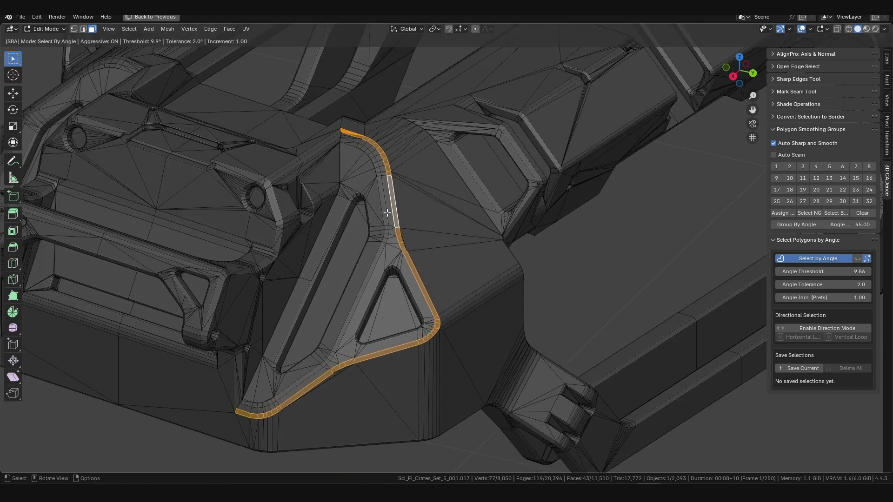
{"action": "scroll", "coordinate": [387, 213], "scroll_direction": "up", "scroll_amount": 1}
{"action": "middle_click_drag", "start_coordinate": [356, 234], "coordinate": [381, 212], "text": "shift"}
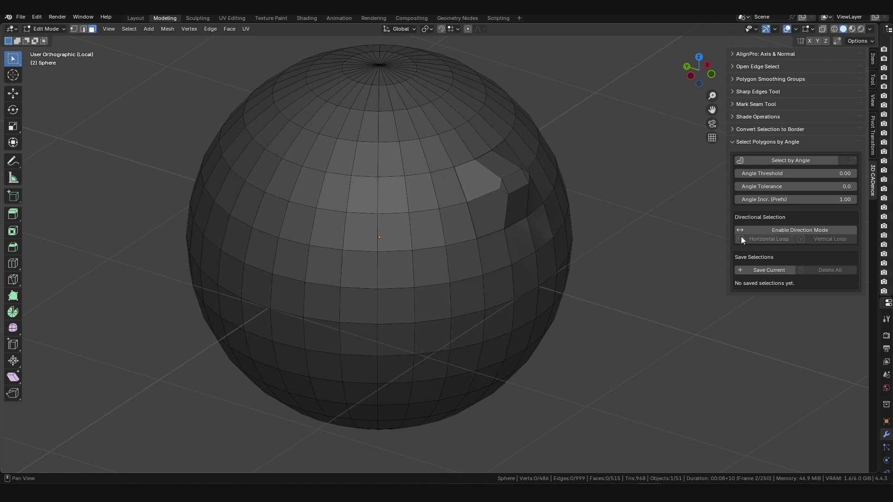
Enable Direction Mode, set the Angle Threshold to 15, and select the horizontal and vertical loops through a front face of the sphere.
{"action": "left_click", "coordinate": [774, 230]}
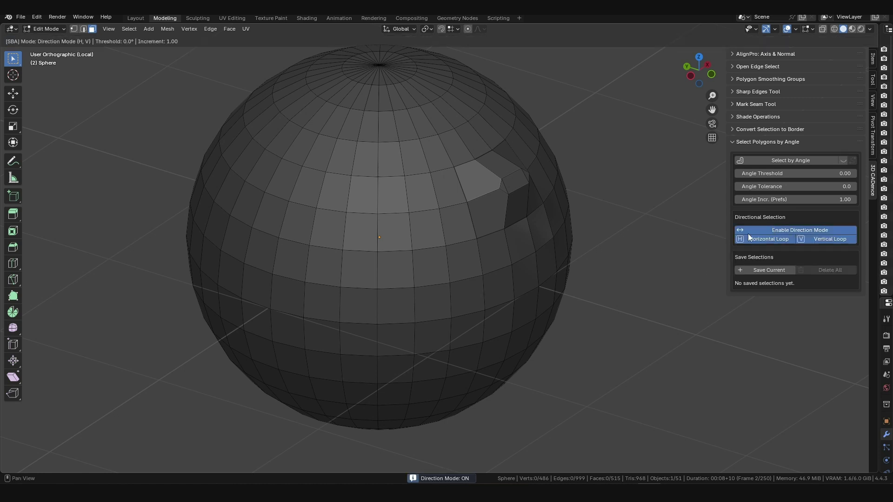
{"action": "middle_click_drag", "start_coordinate": [606, 247], "coordinate": [580, 266]}
{"action": "left_click", "coordinate": [802, 174]}
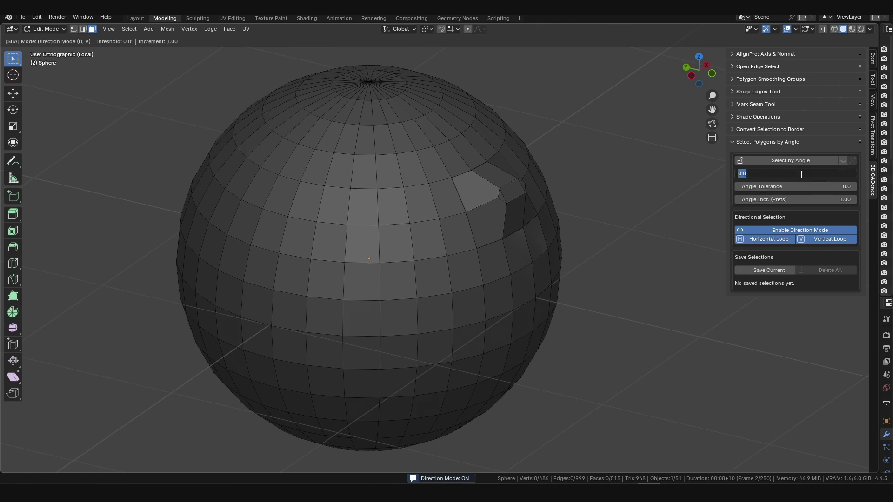
{"action": "type", "text": "15"}
{"action": "key", "text": "Return"}
{"action": "left_click", "coordinate": [372, 275]}
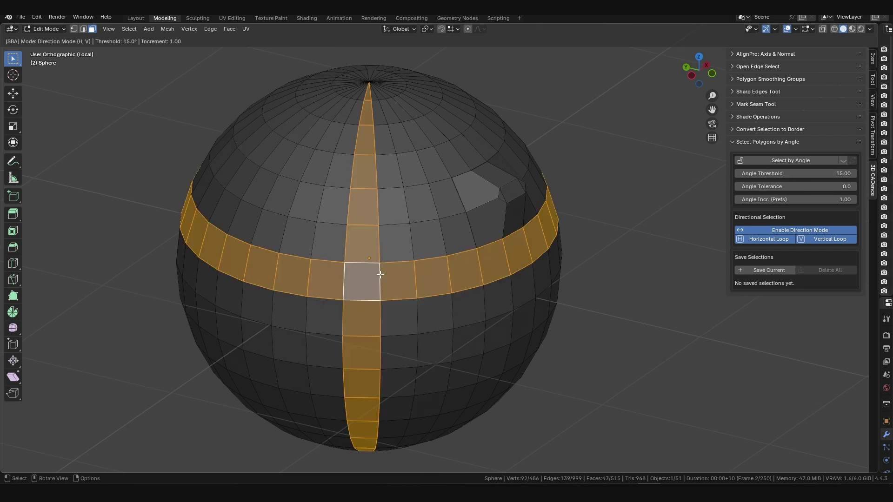
{"action": "middle_click_drag", "start_coordinate": [380, 275], "coordinate": [394, 243]}
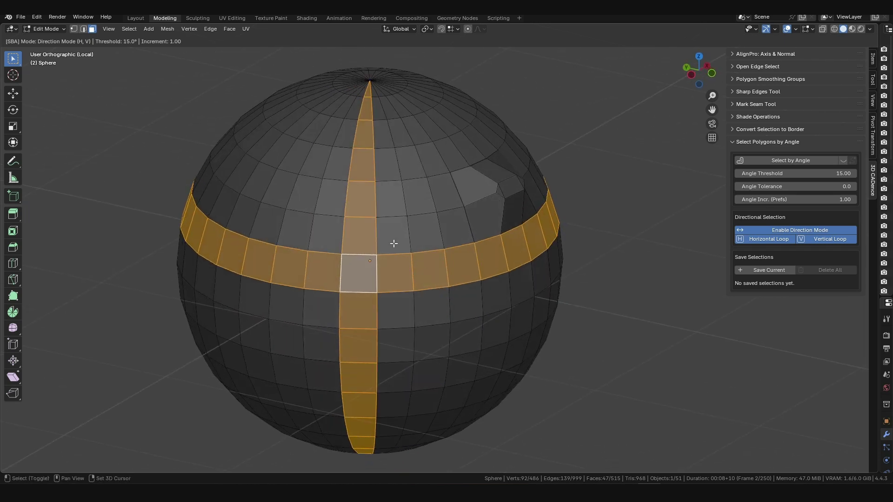
Select the horizontal and vertical loops crossing at the face two rows below the sphere's dent, keeping the 15° threshold.
{"action": "left_click", "coordinate": [393, 237]}
{"action": "left_click", "coordinate": [371, 274]}
{"action": "middle_click_drag", "start_coordinate": [392, 268], "coordinate": [440, 294]}
{"action": "scroll", "coordinate": [391, 268], "scroll_direction": "up", "scroll_amount": 2}
{"action": "left_click", "coordinate": [414, 301]}
{"action": "scroll", "coordinate": [379, 249], "scroll_direction": "down", "scroll_amount": 2}
{"action": "scroll", "coordinate": [451, 254], "scroll_direction": "up", "scroll_amount": 2}
{"action": "middle_click_drag", "start_coordinate": [420, 240], "coordinate": [458, 269]}
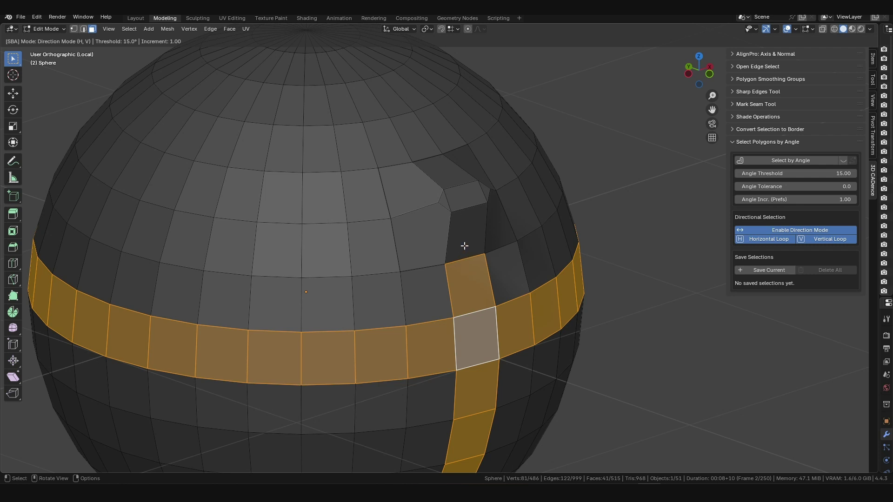
{"action": "middle_click_drag", "start_coordinate": [464, 246], "coordinate": [430, 226]}
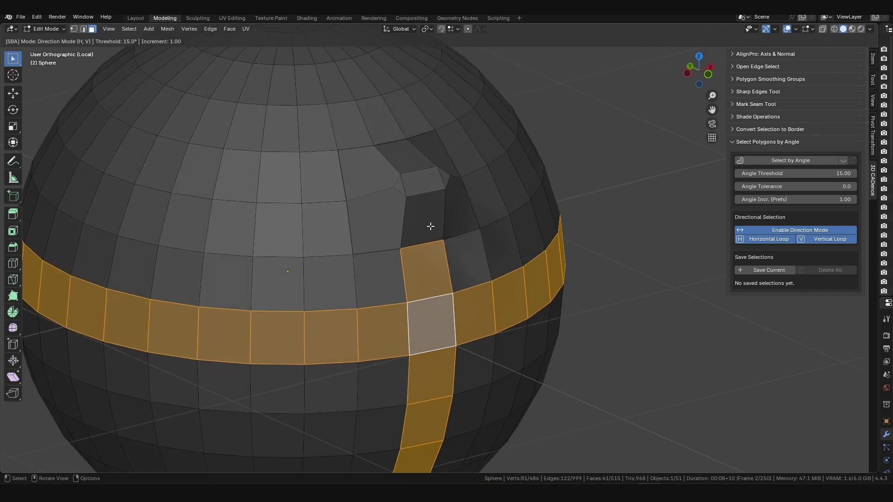
Set the Angle Threshold to 35 and select the crossing loops through the face three rows below the dent.
{"action": "left_click", "coordinate": [817, 174]}
{"action": "type", "text": "35"}
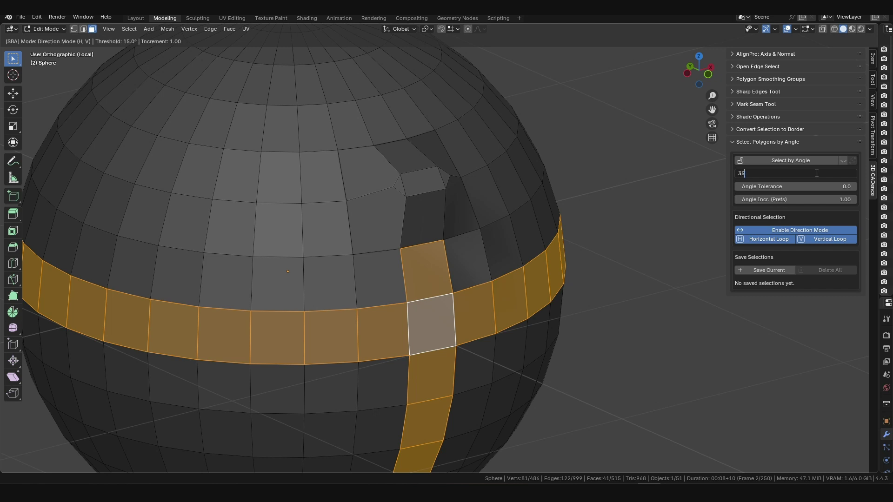
{"action": "key", "text": "Return"}
{"action": "left_click", "coordinate": [433, 326]}
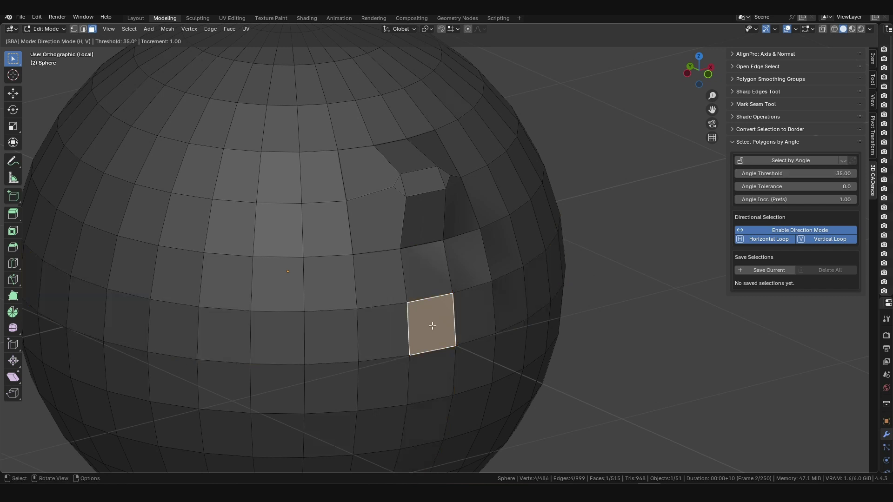
{"action": "left_click", "coordinate": [433, 355]}
{"action": "middle_click_drag", "start_coordinate": [440, 275], "coordinate": [457, 259]}
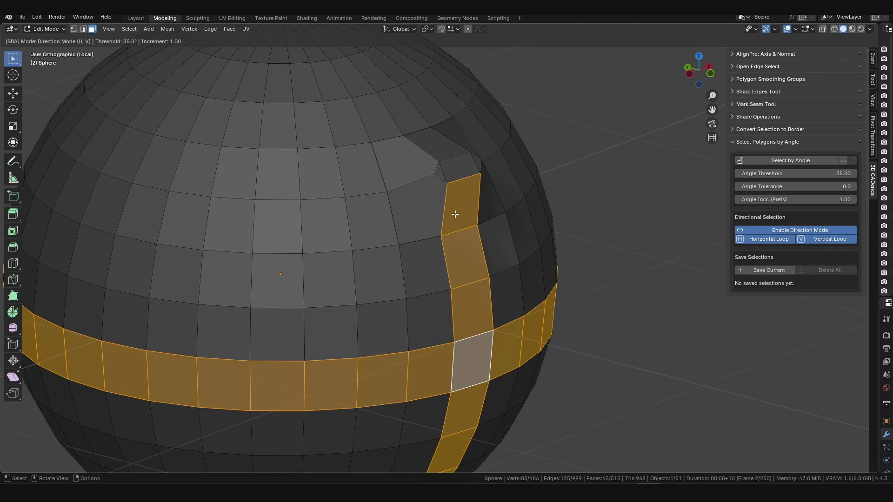
{"action": "mouse_move", "coordinate": [457, 200]}
{"action": "middle_mouse_down"}
{"action": "mouse_move", "coordinate": [458, 184]}
{"action": "mouse_move", "coordinate": [453, 196]}
{"action": "middle_mouse_up"}
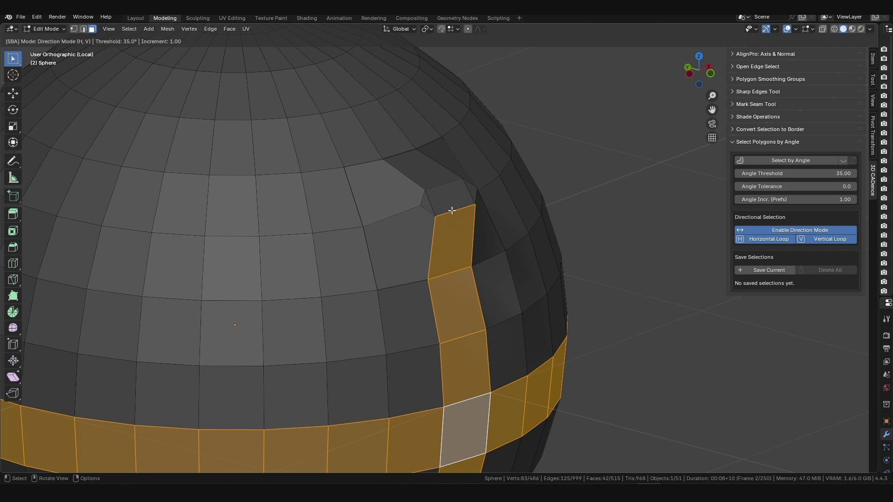
{"action": "scroll", "coordinate": [449, 212], "scroll_direction": "down", "scroll_amount": 4}
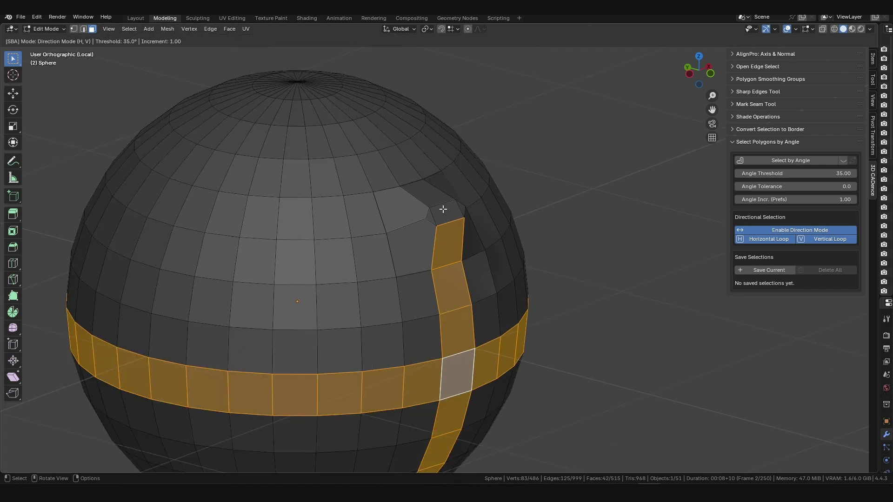
Select the horizontal and vertical loops crossing at the face directly below the dent.
{"action": "middle_click_drag", "start_coordinate": [431, 251], "coordinate": [357, 241]}
{"action": "left_click", "coordinate": [358, 233]}
{"action": "scroll", "coordinate": [383, 237], "scroll_direction": "down", "scroll_amount": 2}
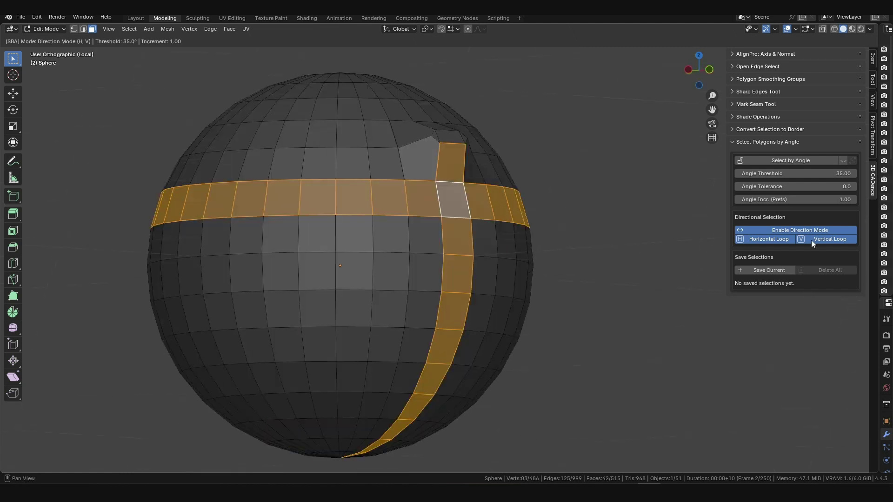
Turn off Vertical Loop and select only the horizontal loop that runs level with the dent.
{"action": "left_click", "coordinate": [813, 243]}
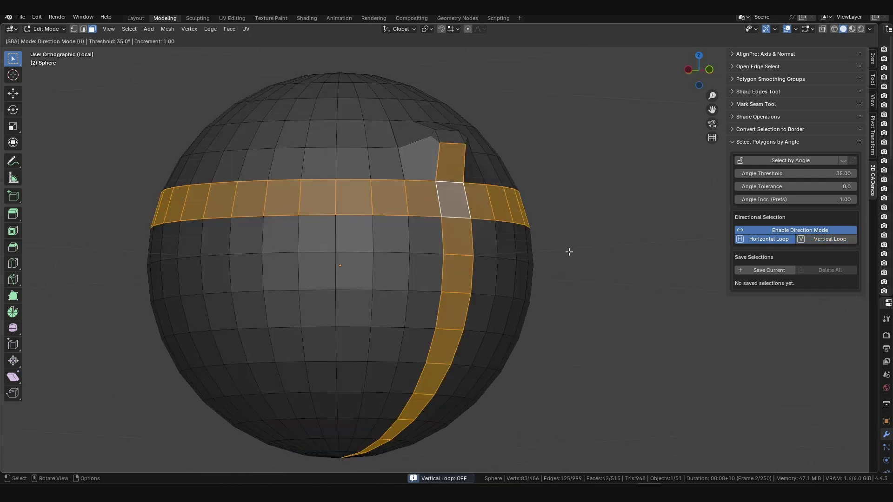
{"action": "left_click", "coordinate": [362, 236]}
{"action": "middle_click_drag", "start_coordinate": [363, 236], "coordinate": [390, 247]}
{"action": "left_click", "coordinate": [362, 219]}
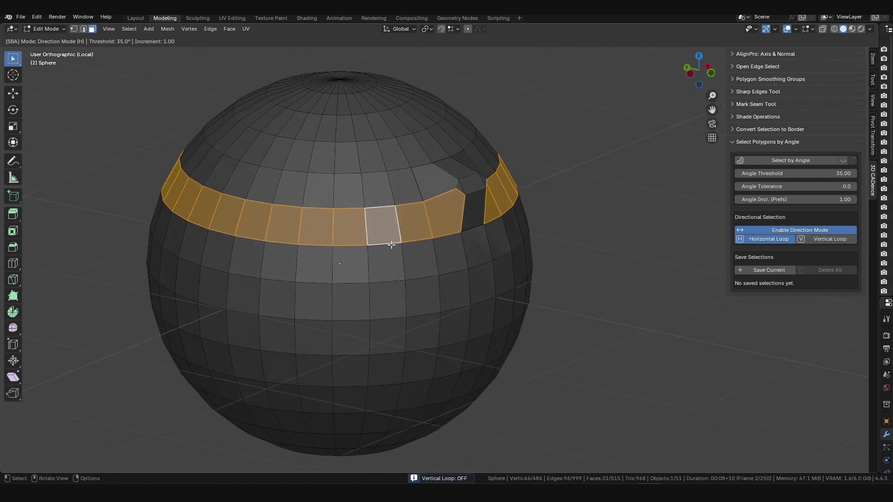
Turn on Vertical Loop, turn off Horizontal Loop, and select the vertical loop through a front face of the sphere.
{"action": "left_click", "coordinate": [823, 239]}
{"action": "left_click", "coordinate": [772, 239]}
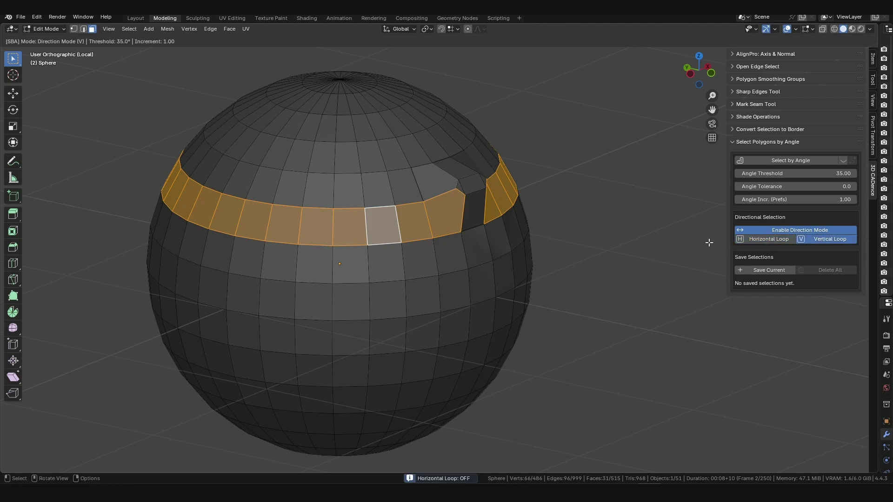
{"action": "left_click", "coordinate": [383, 269]}
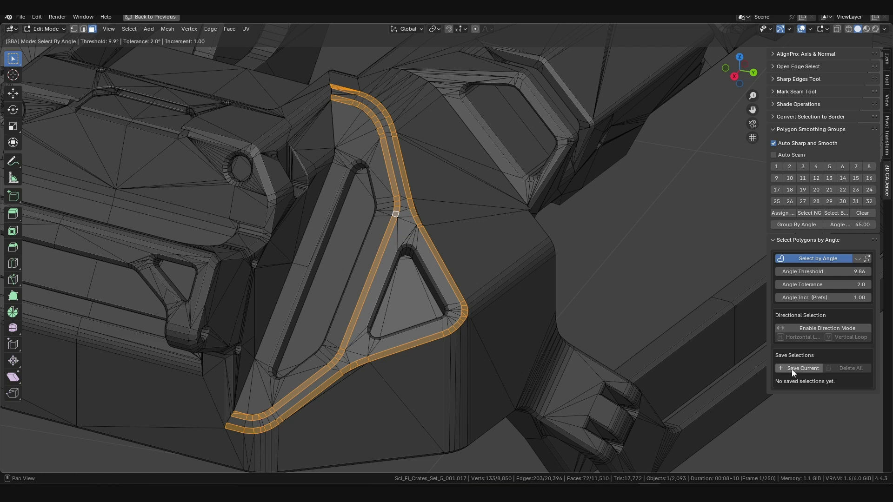
Save the crate's trim strip selection, activate it, and confirm its name as Sci_Fi_Crates_Set_5_001.017_1.
{"action": "left_click", "coordinate": [791, 369]}
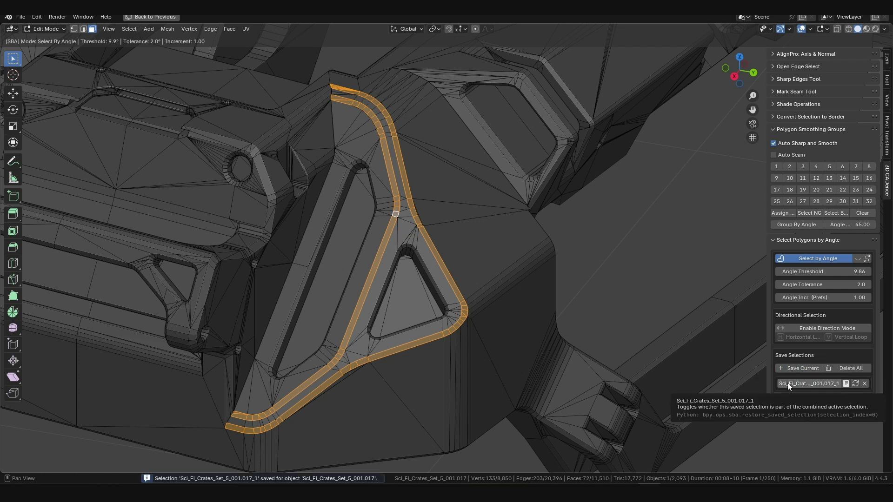
{"action": "middle_click_drag", "start_coordinate": [410, 276], "coordinate": [461, 232], "text": "shift"}
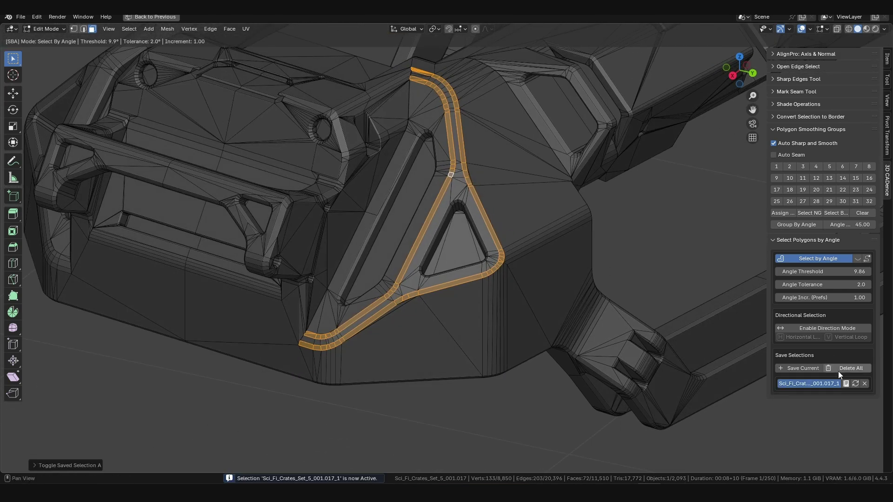
{"action": "left_click", "coordinate": [846, 385]}
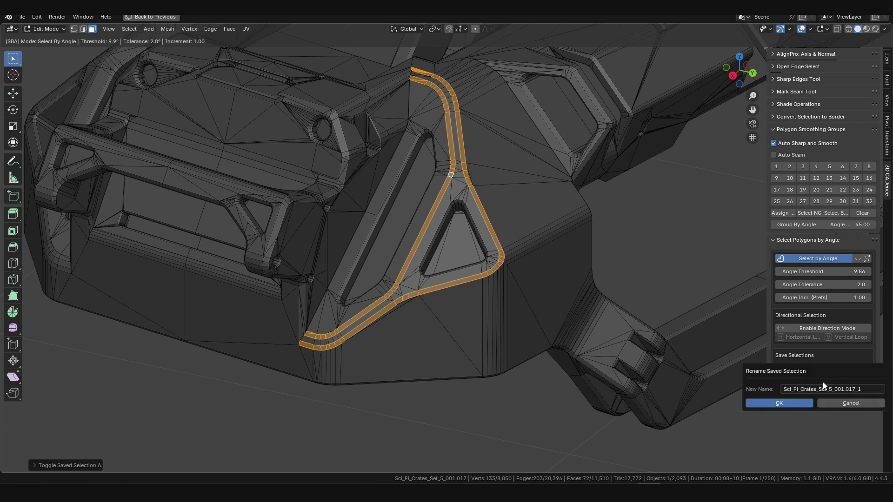
{"action": "left_click", "coordinate": [789, 400]}
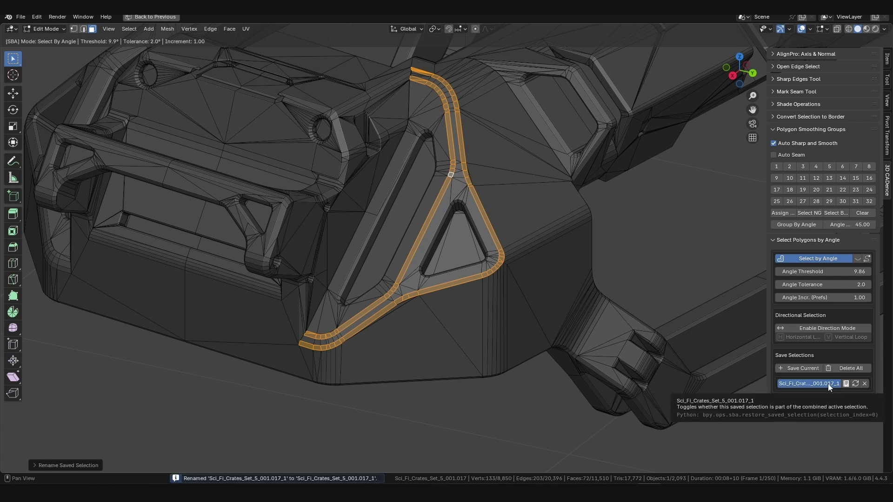
Add the side panel faces next to the triangular recess and overwrite the saved selection with the result.
{"action": "left_click", "coordinate": [539, 202], "text": "shift"}
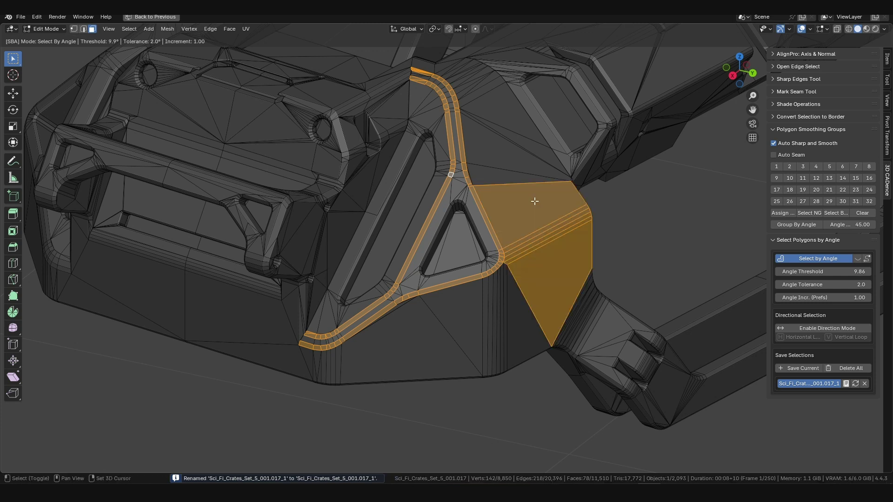
{"action": "left_click", "coordinate": [855, 383]}
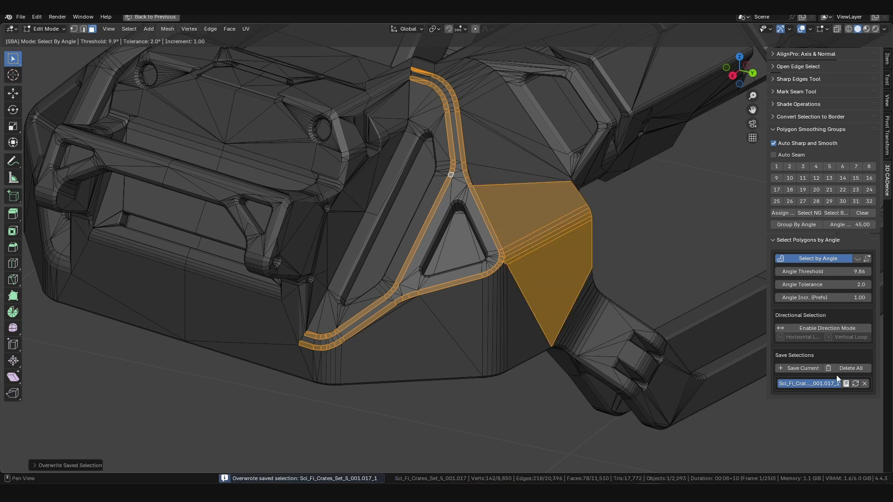
{"action": "left_click", "coordinate": [864, 384]}
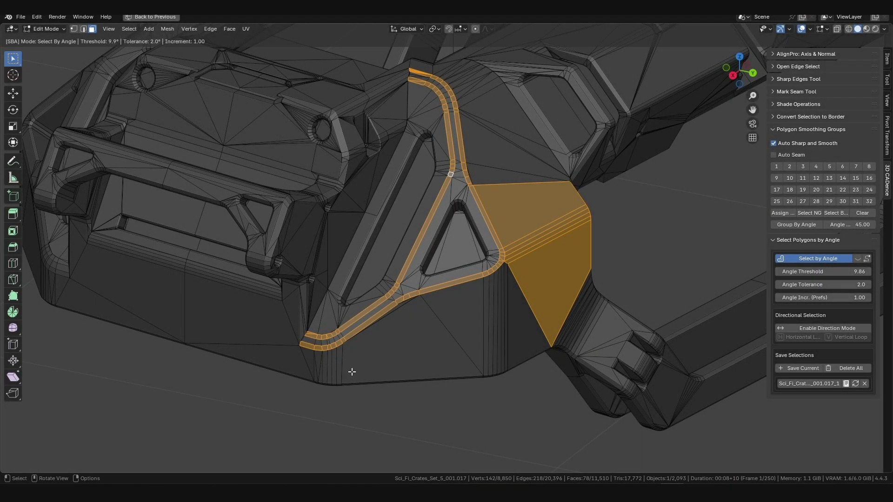
Clear the current selection and select the crate's lower front faces around the corner below the trim strips.
{"action": "mouse_move", "coordinate": [352, 373]}
{"action": "middle_mouse_down"}
{"action": "mouse_move", "coordinate": [357, 361]}
{"action": "mouse_move", "coordinate": [363, 371]}
{"action": "middle_mouse_up"}
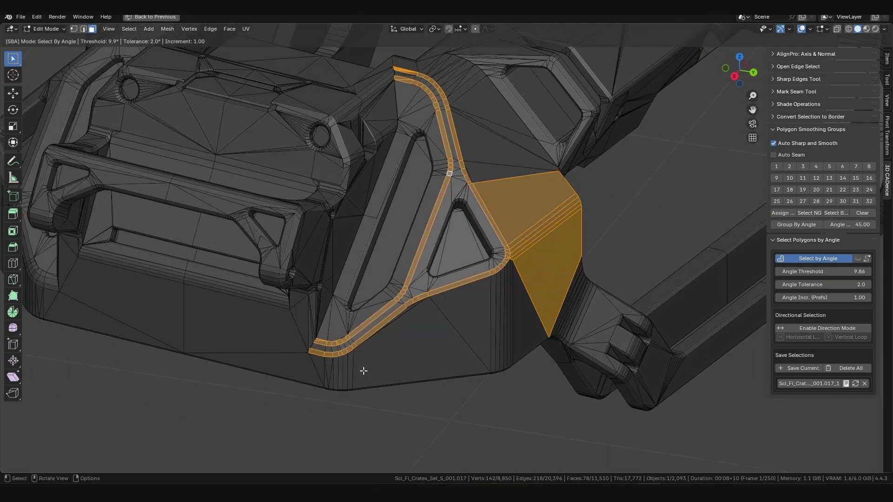
{"action": "left_click", "coordinate": [417, 426]}
{"action": "left_click", "coordinate": [372, 373]}
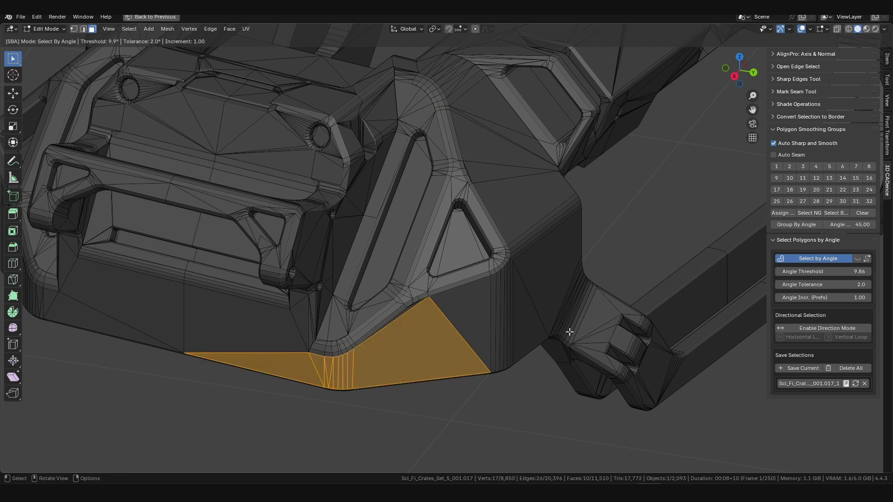
Save the lower front faces as one selection and the inner faces of the separate bracket beside the crate's corner as another, clearing the selection.
{"action": "left_click", "coordinate": [786, 367]}
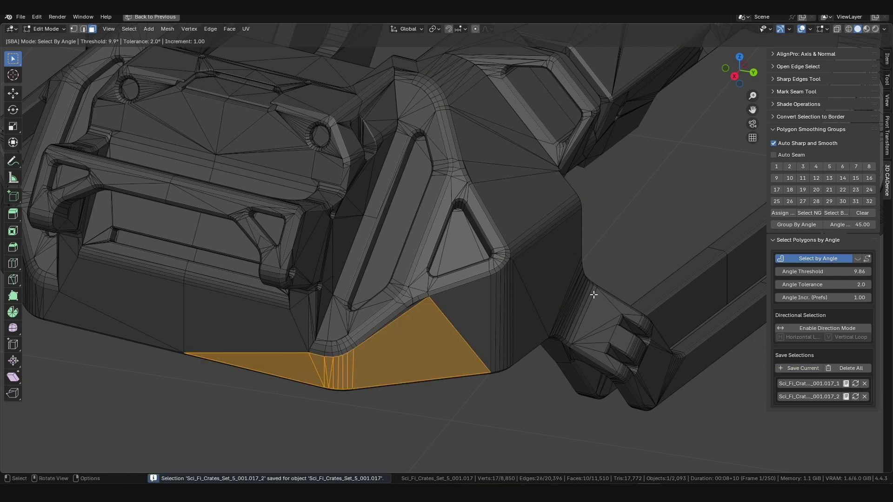
{"action": "key", "text": "b"}
{"action": "left_click_drag", "start_coordinate": [596, 354], "coordinate": [605, 359]}
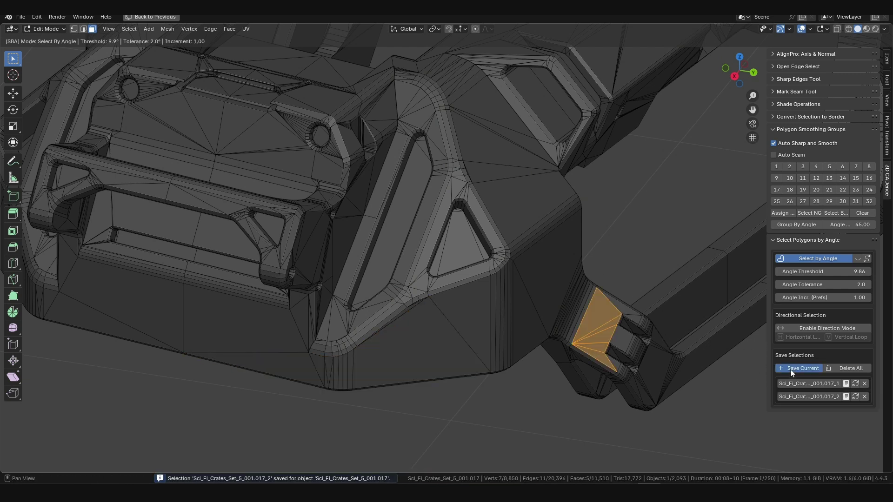
{"action": "left_click", "coordinate": [798, 368]}
{"action": "left_click", "coordinate": [498, 420]}
Activate saved selections _1 and _2 together, and toggle saved selection _3 on and off again.
{"action": "left_click", "coordinate": [793, 383]}
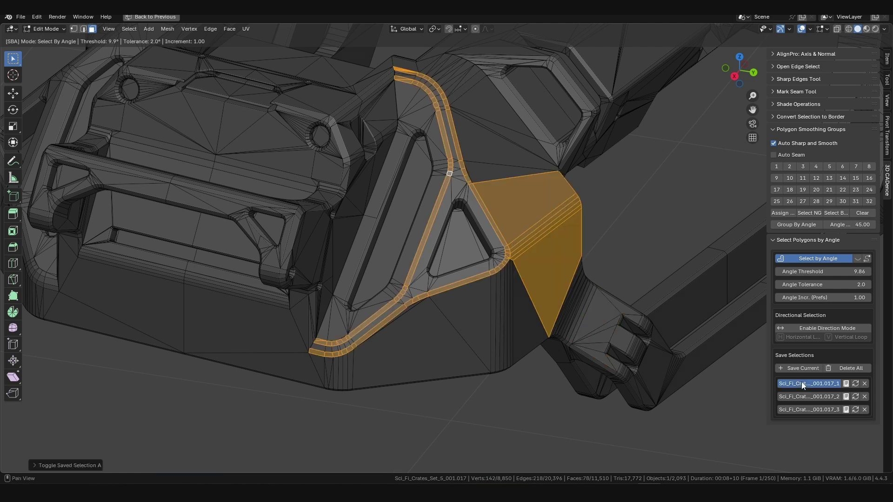
{"action": "left_click", "coordinate": [789, 395], "text": "shift"}
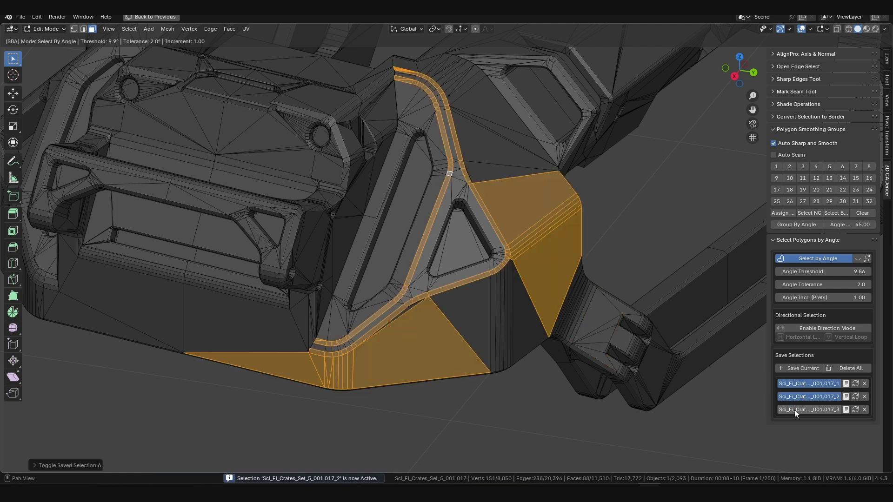
{"action": "left_click", "coordinate": [794, 409], "text": "shift"}
{"action": "left_click", "coordinate": [787, 408], "text": "shift"}
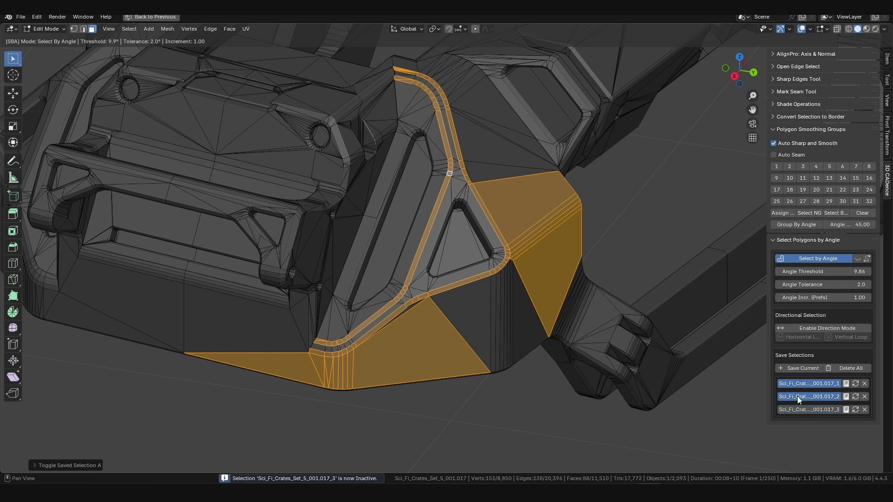
Deactivate saved selections _1 and _2, and reactivate only _2 to select the lower front faces.
{"action": "left_click", "coordinate": [797, 395], "text": "shift"}
{"action": "left_click", "coordinate": [795, 384], "text": "shift"}
{"action": "left_click", "coordinate": [794, 397], "text": "shift"}
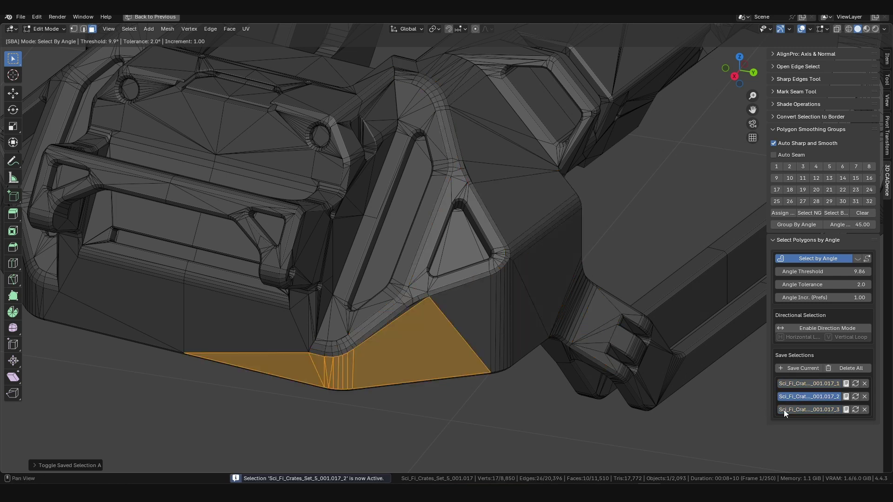
Switch the active saved selections to _1 and _3 with _2 off, and delete all saved selections.
{"action": "left_click", "coordinate": [786, 409], "text": "shift"}
{"action": "left_click", "coordinate": [799, 397], "text": "shift"}
{"action": "left_click", "coordinate": [802, 385], "text": "shift"}
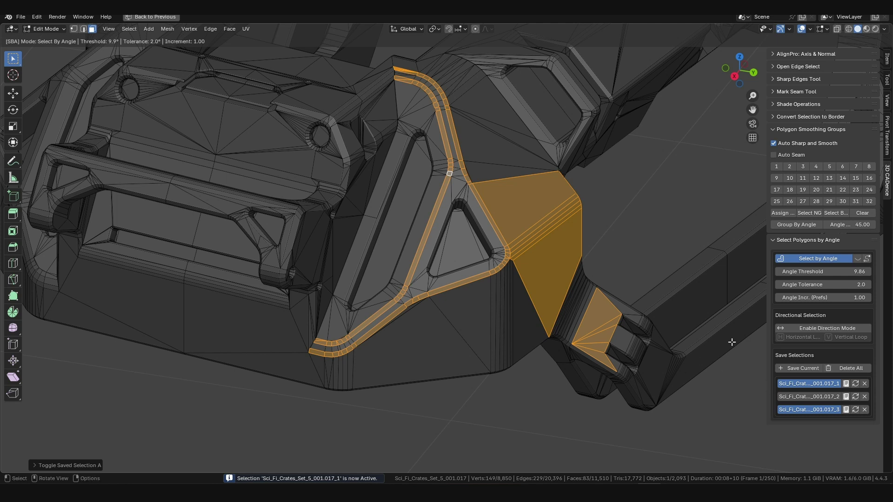
{"action": "left_click", "coordinate": [850, 368]}
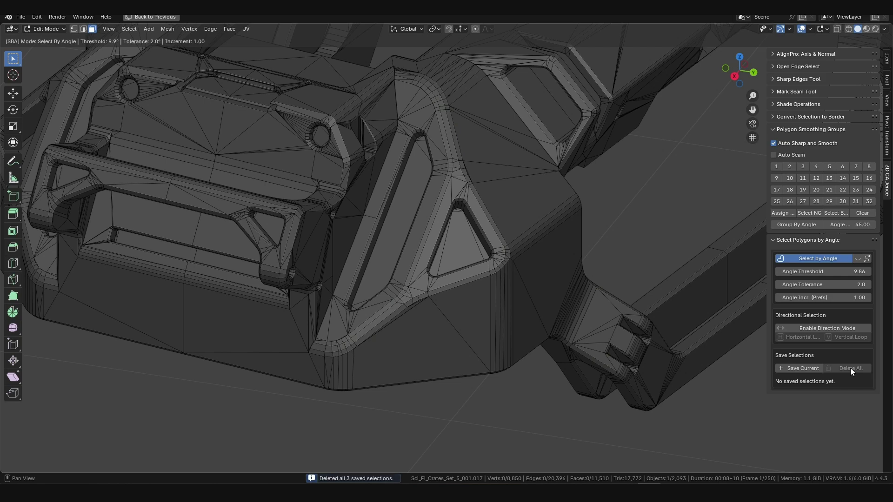